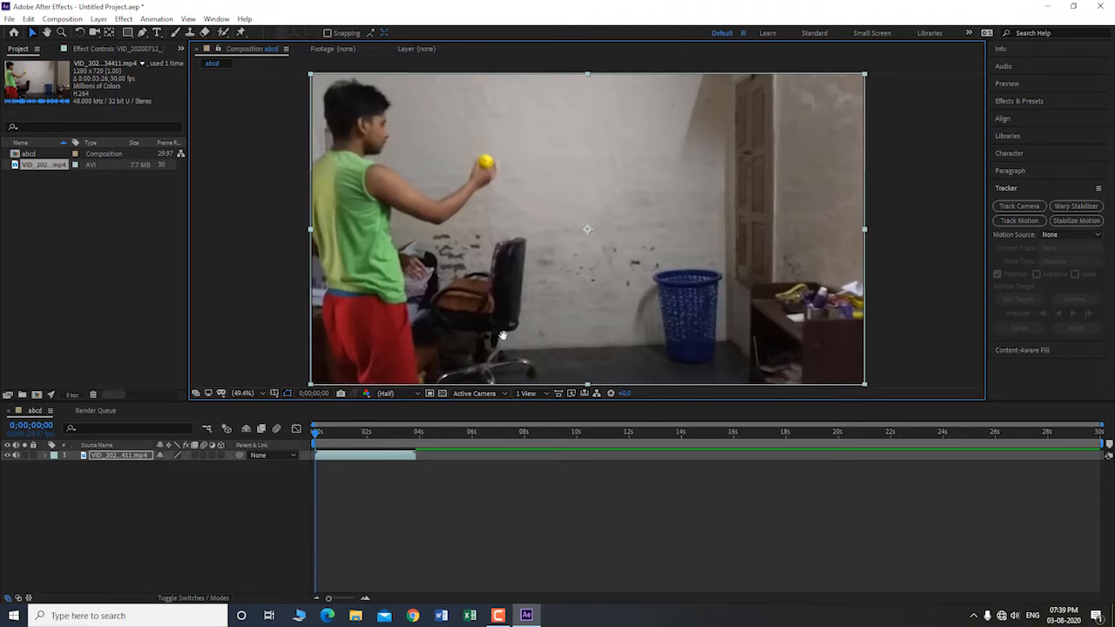
Step: Play through the ball-throw clip and return the playhead to the first frame
key(space)
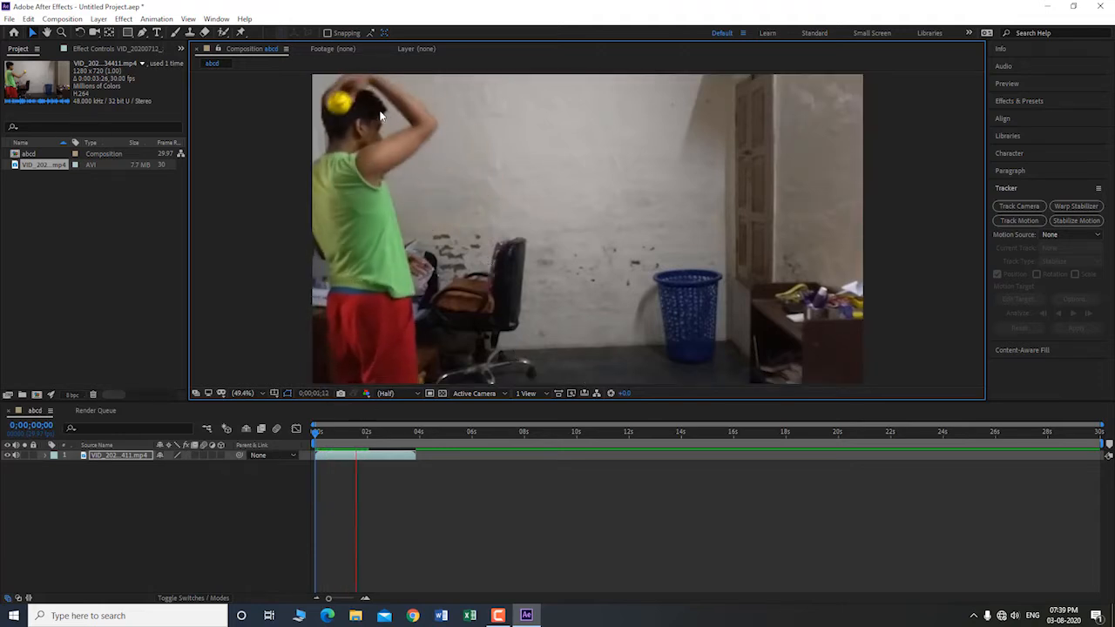
key(space)
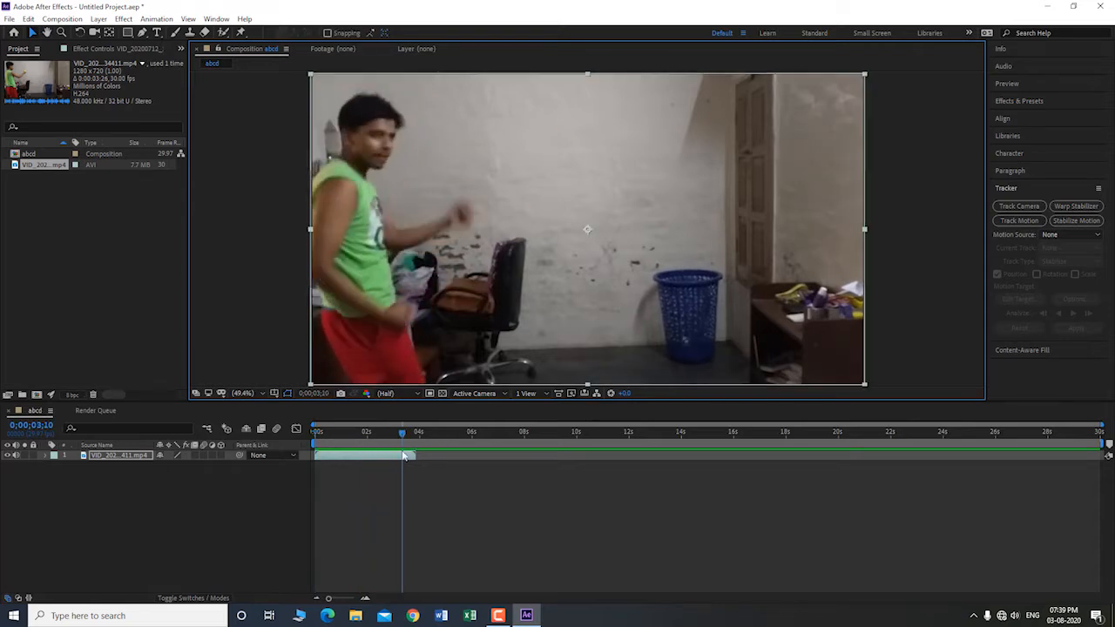
drag(403, 428, 316, 430)
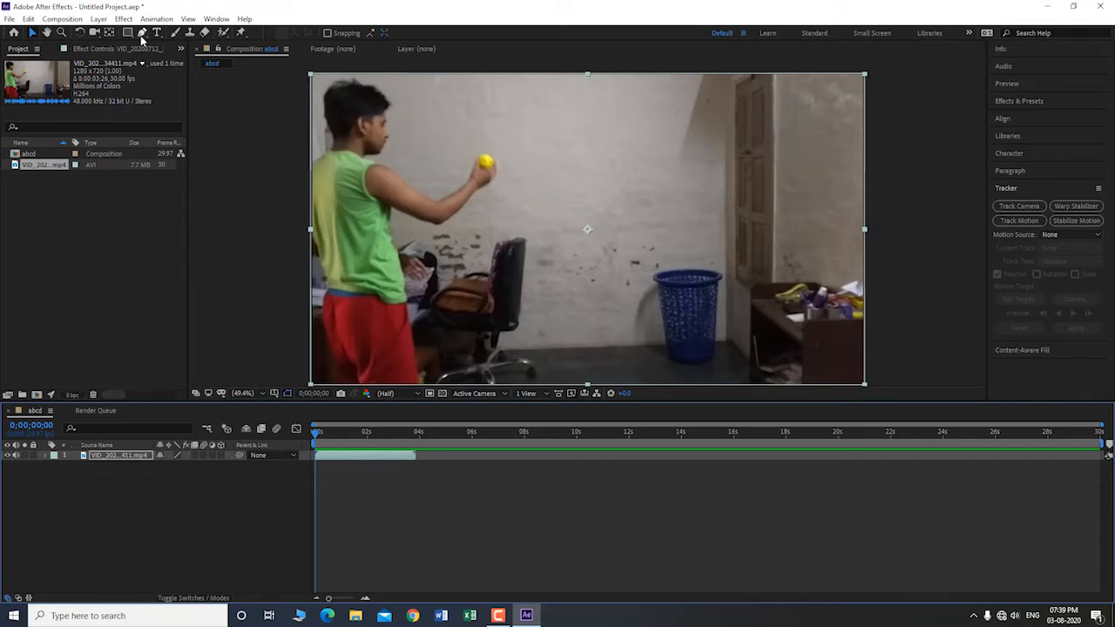
Step: Draw a small red downward-pointing arrowhead with the Pen tool as a new shape layer over the wall, with no layer selected
click(142, 32)
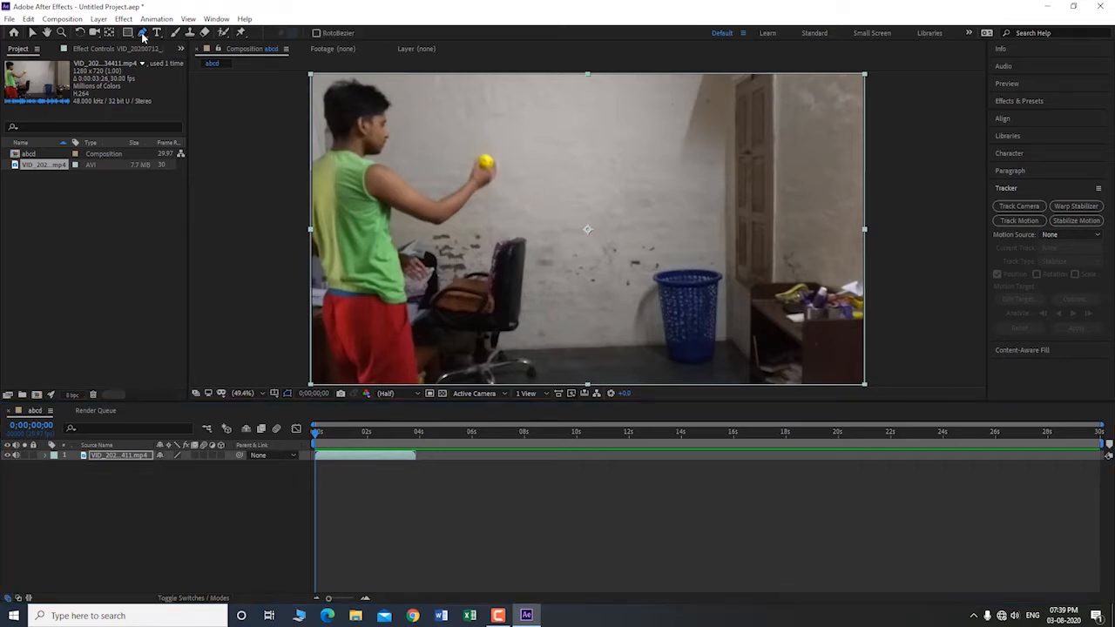
click(579, 212)
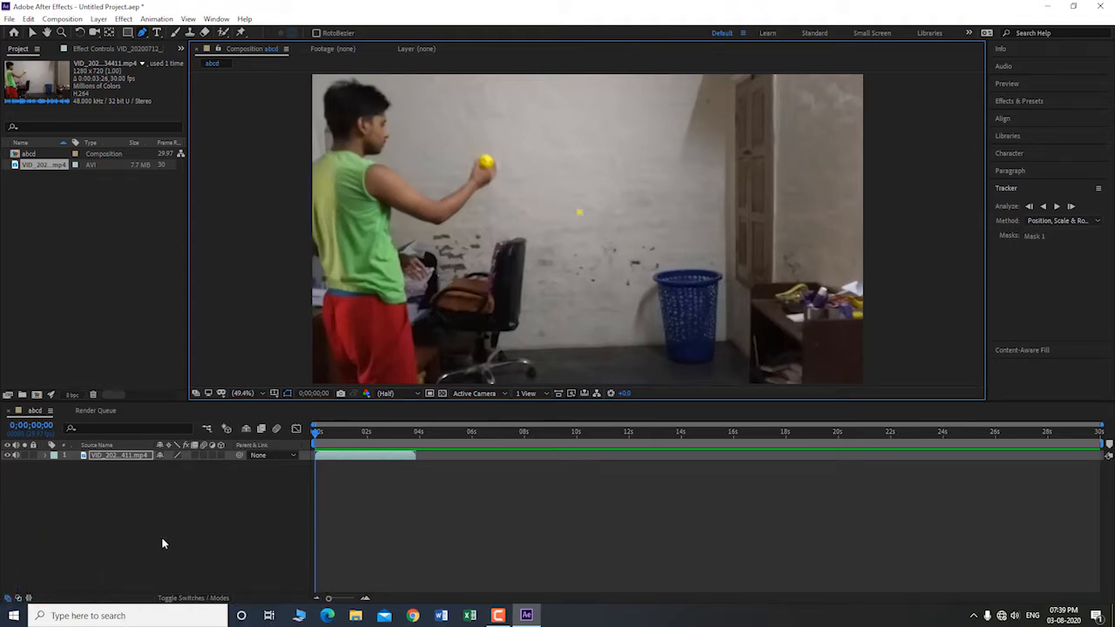
key(ctrl+z)
click(171, 487)
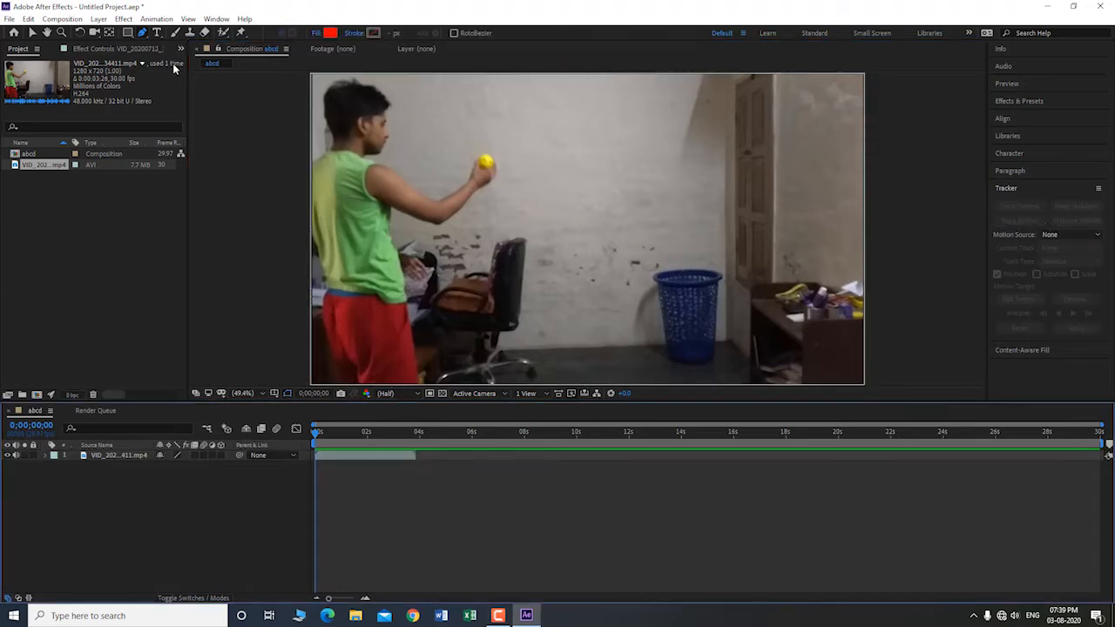
click(587, 231)
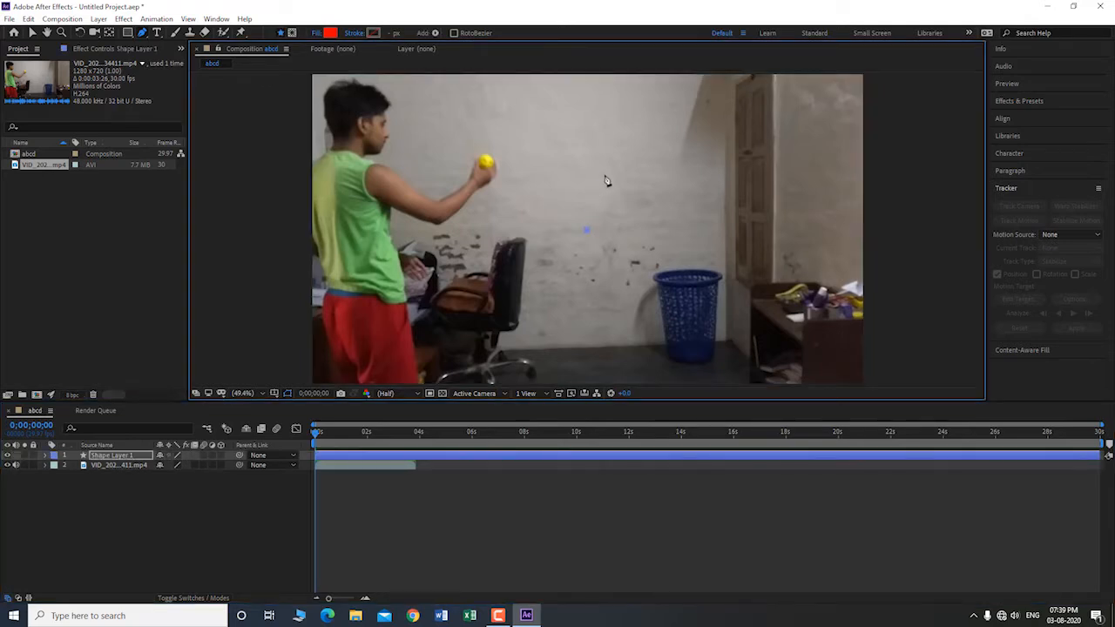
click(603, 175)
click(584, 189)
click(570, 184)
click(588, 230)
Step: Move the arrow shape's anchor point slightly below its tip and place the arrow outside the frame, beside the thrower
click(32, 32)
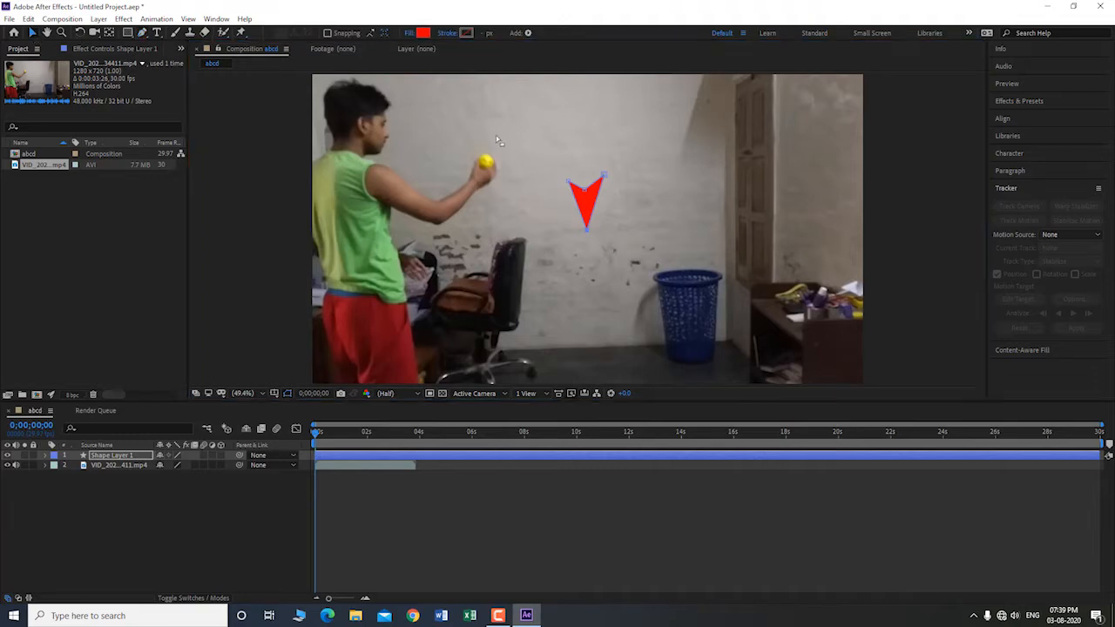
click(593, 205)
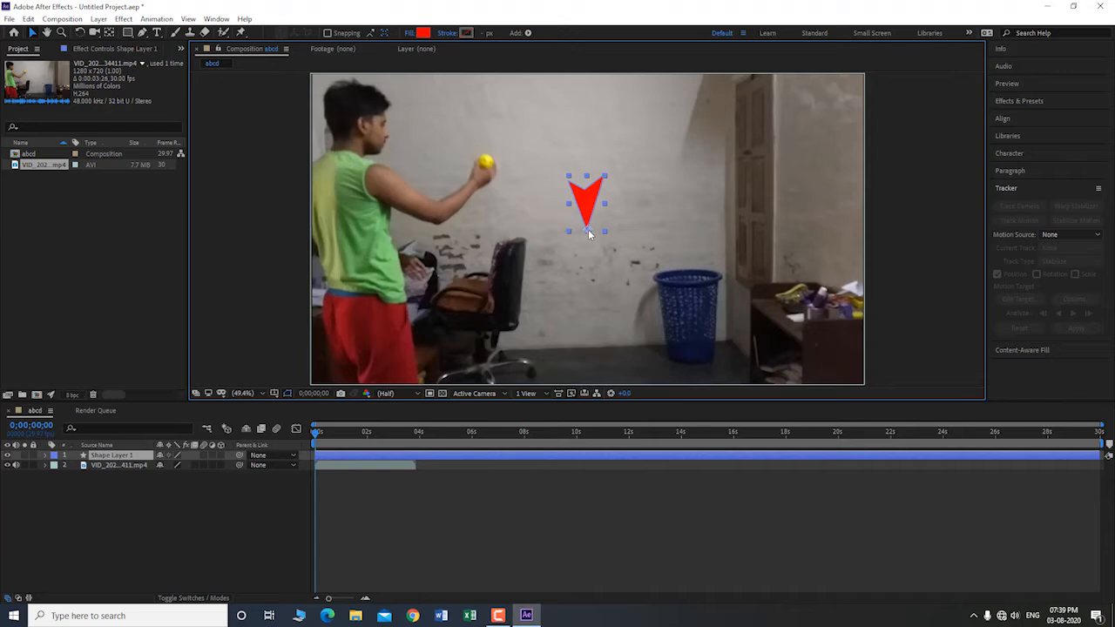
key(y)
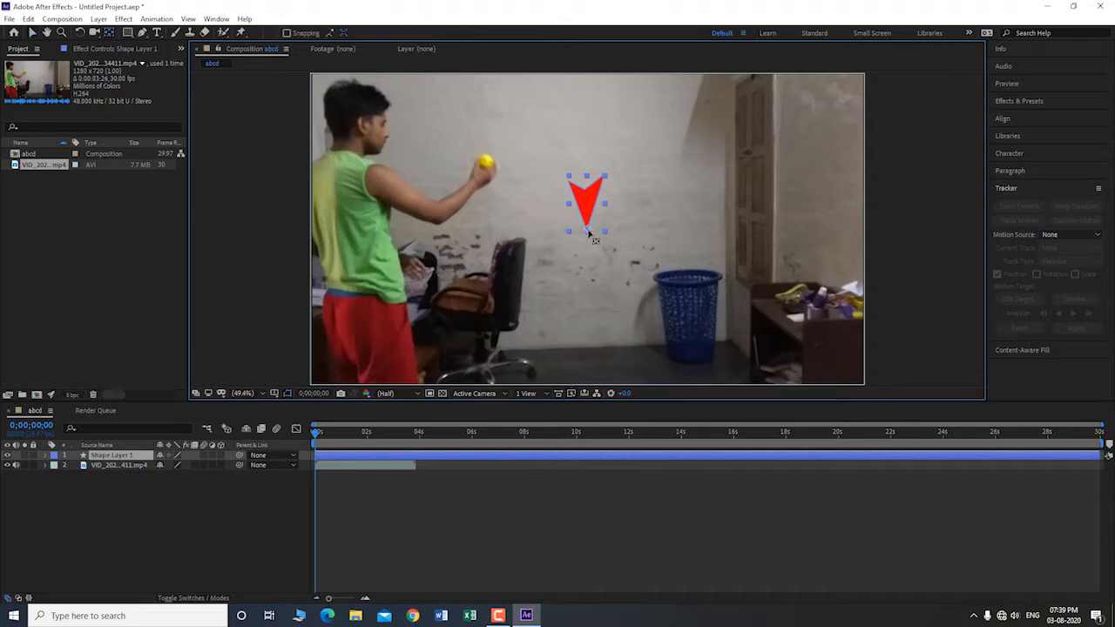
drag(588, 232, 586, 249)
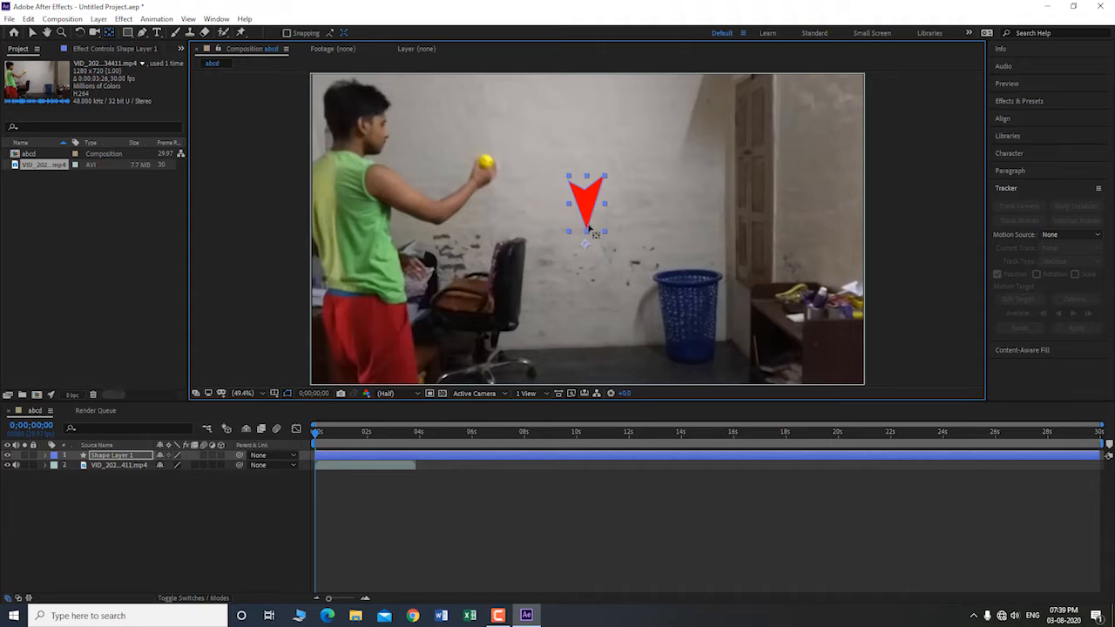
key(v)
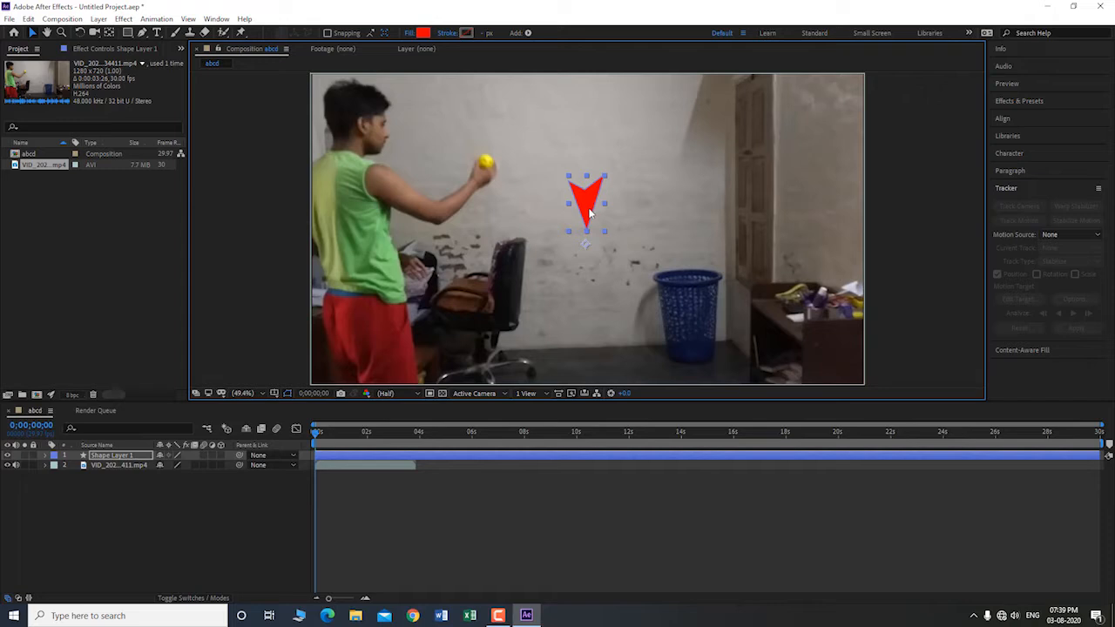
drag(586, 213, 283, 240)
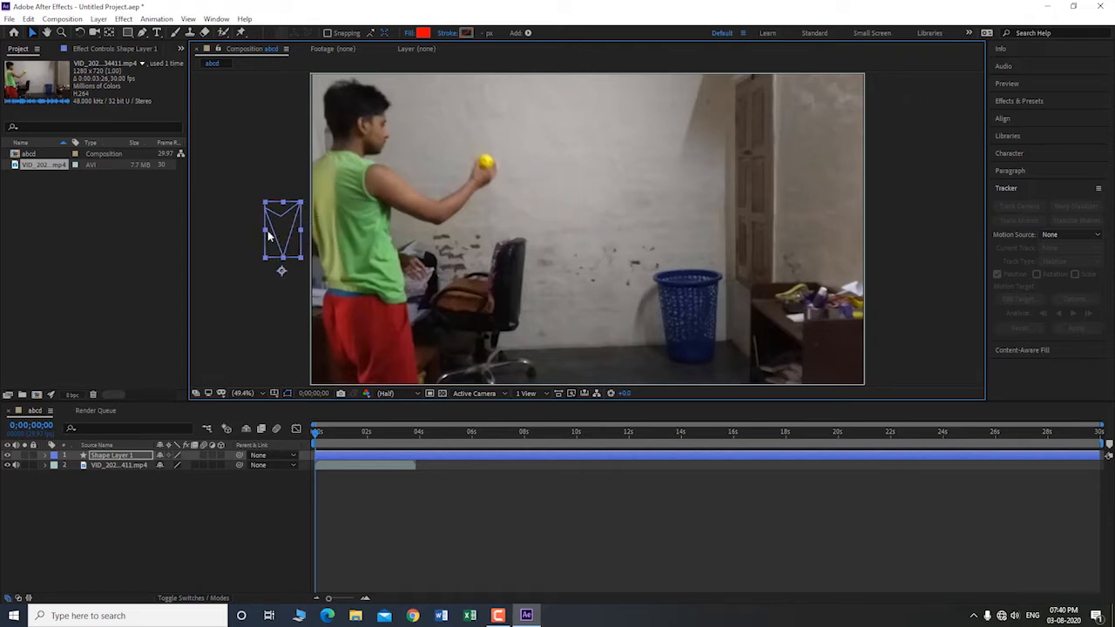
Step: Open the video footage in its layer view and create a Track Motion tracker for it
double_click(447, 304)
click(1023, 207)
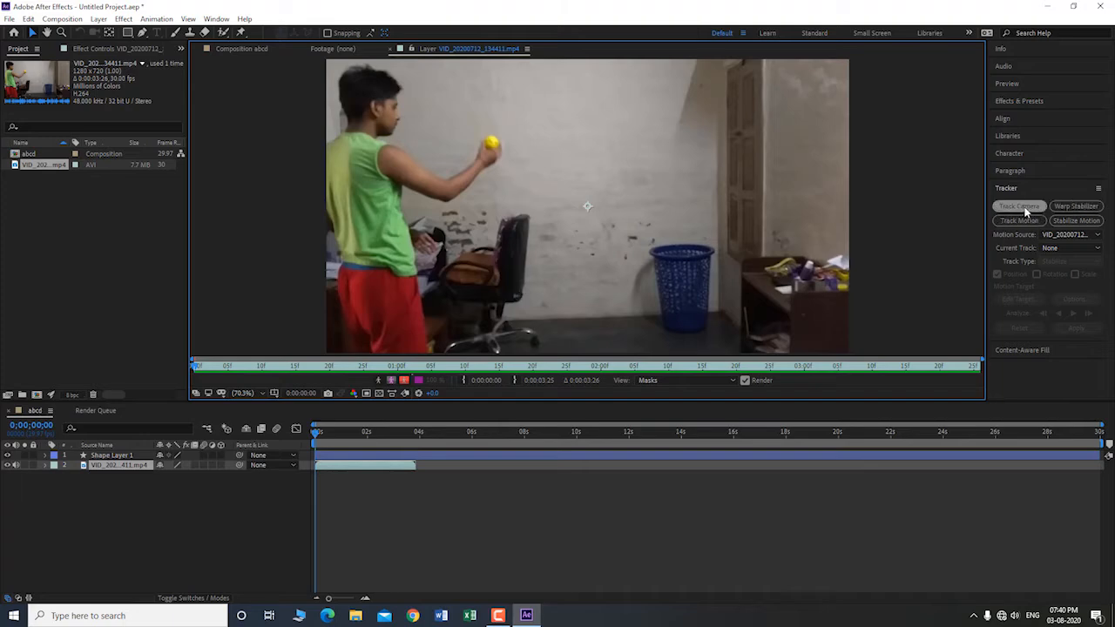
click(1017, 189)
click(1016, 190)
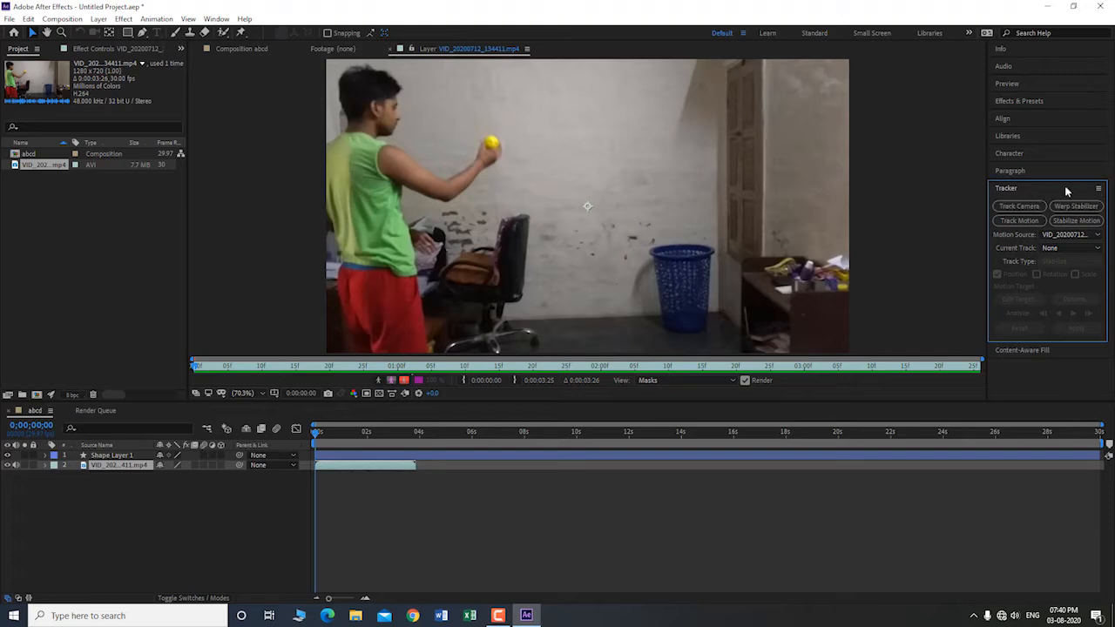
click(214, 21)
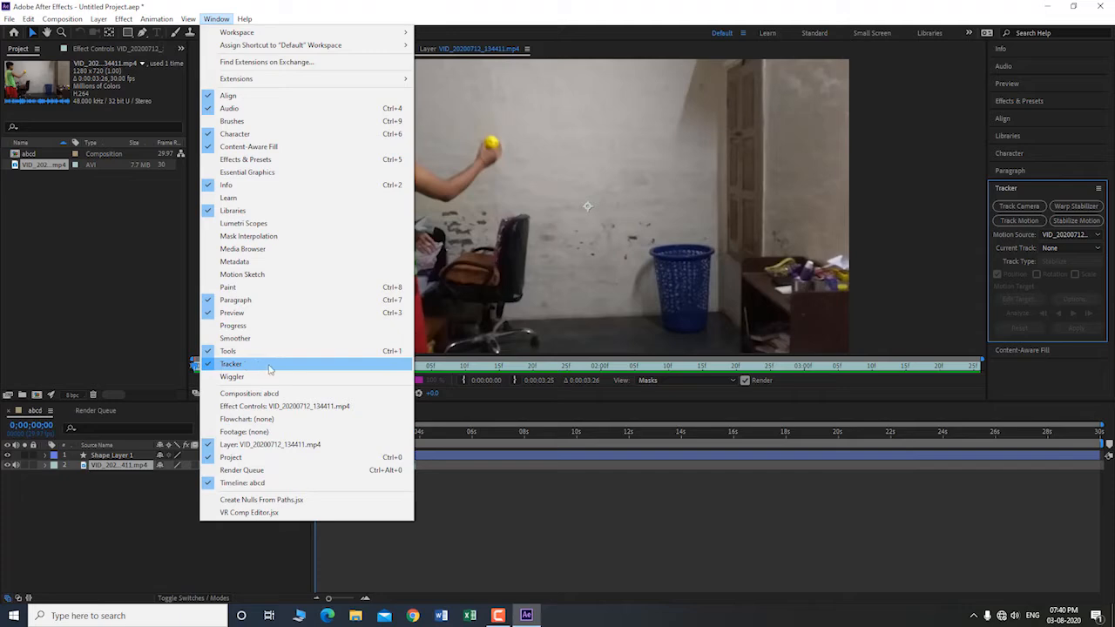
click(598, 157)
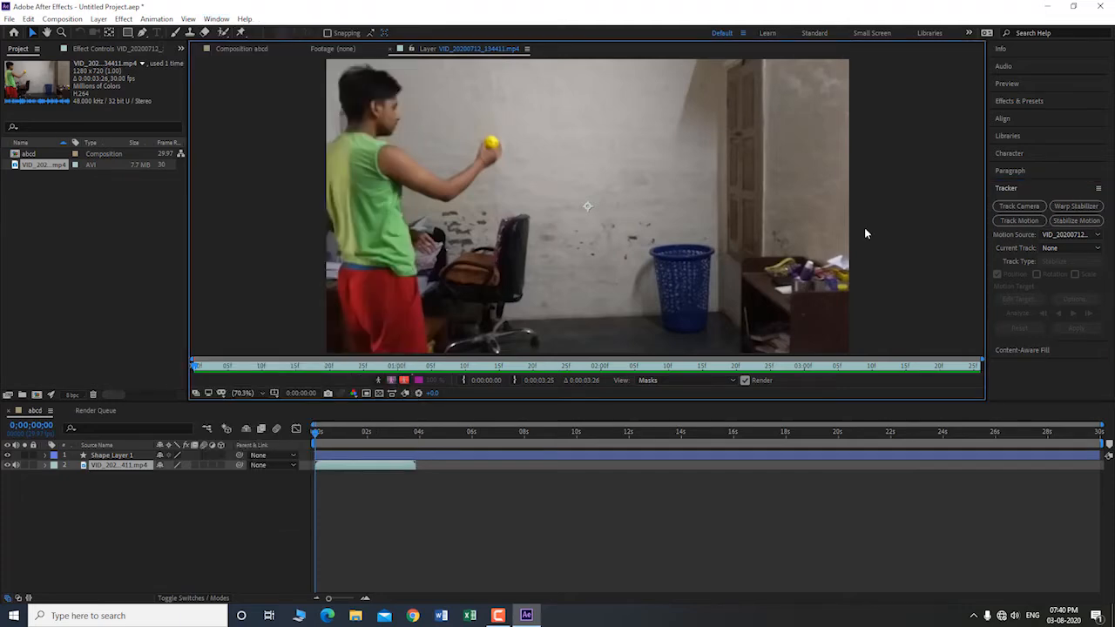
click(1021, 222)
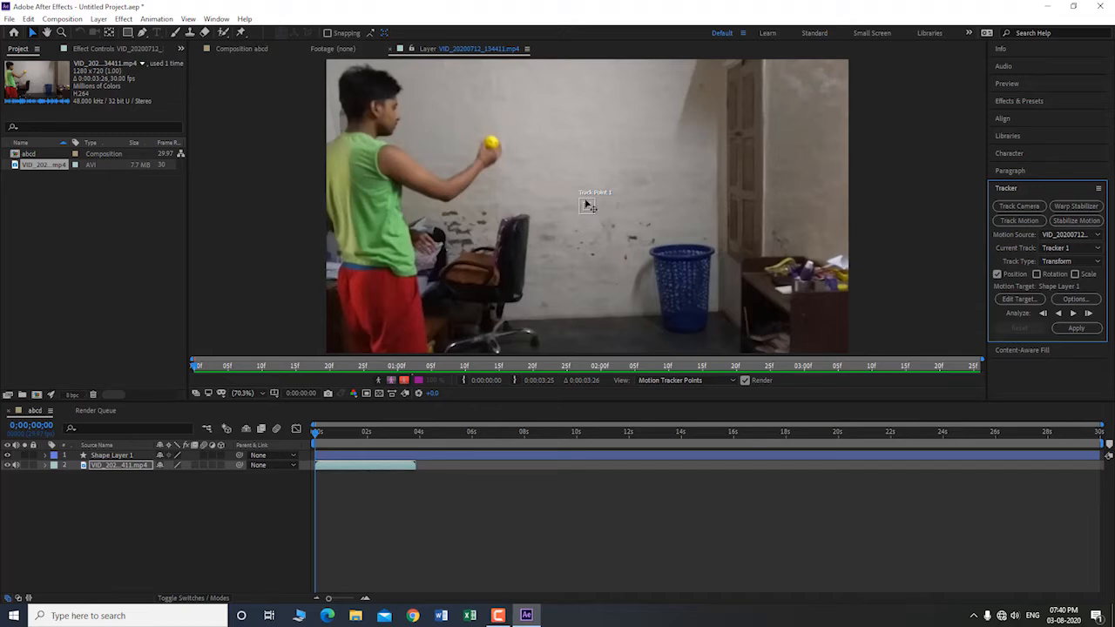
Step: Enlarge the track point's outer search region and its inner feature region
click(587, 206)
drag(596, 214, 632, 239)
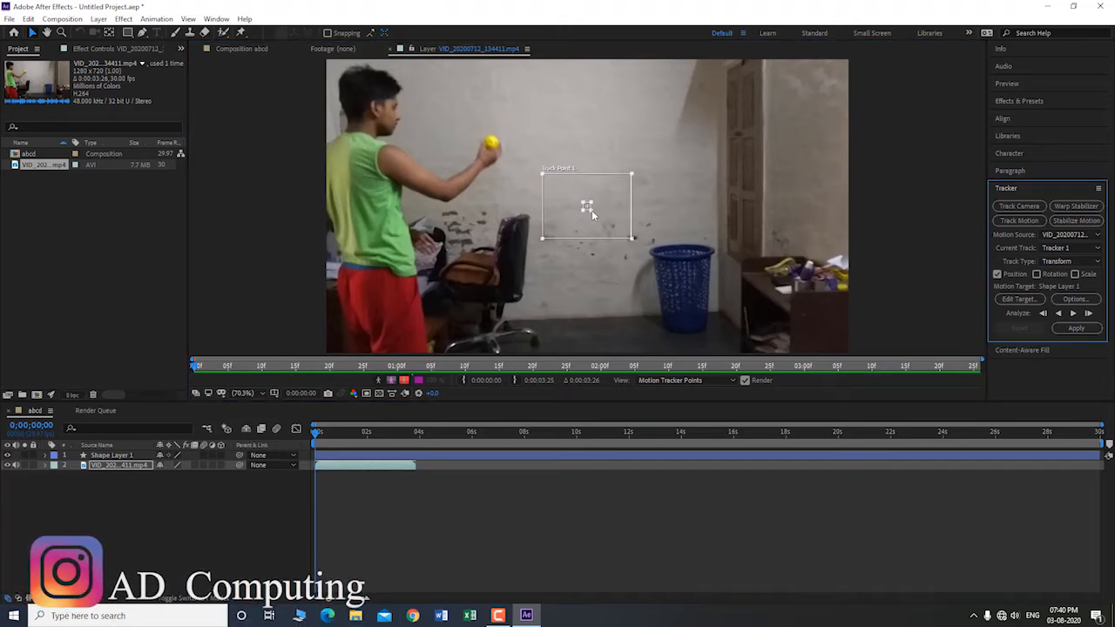
drag(591, 210, 596, 217)
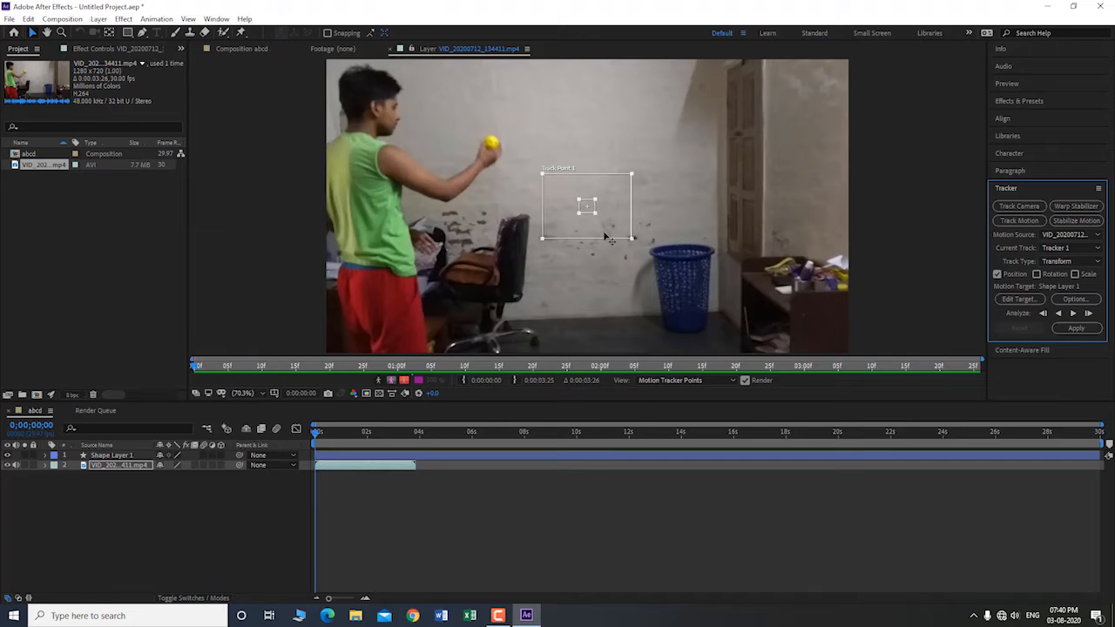
Step: Go to 0;00;02;04, where the throw begins, and place the track point over the yellow ball
key(space)
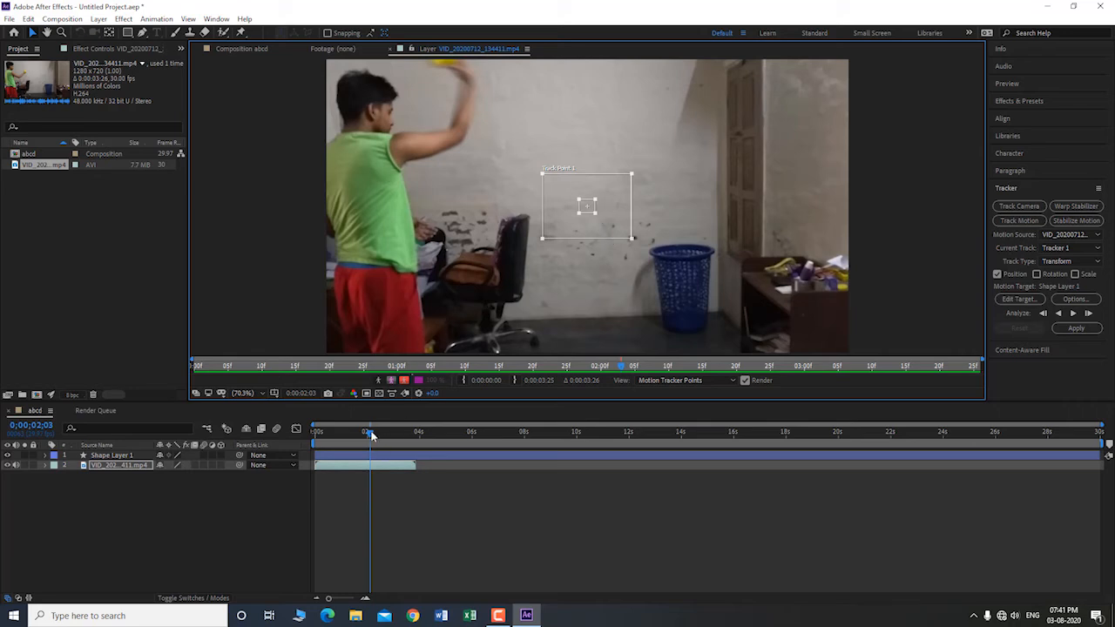
click(372, 435)
key(Page_Down)
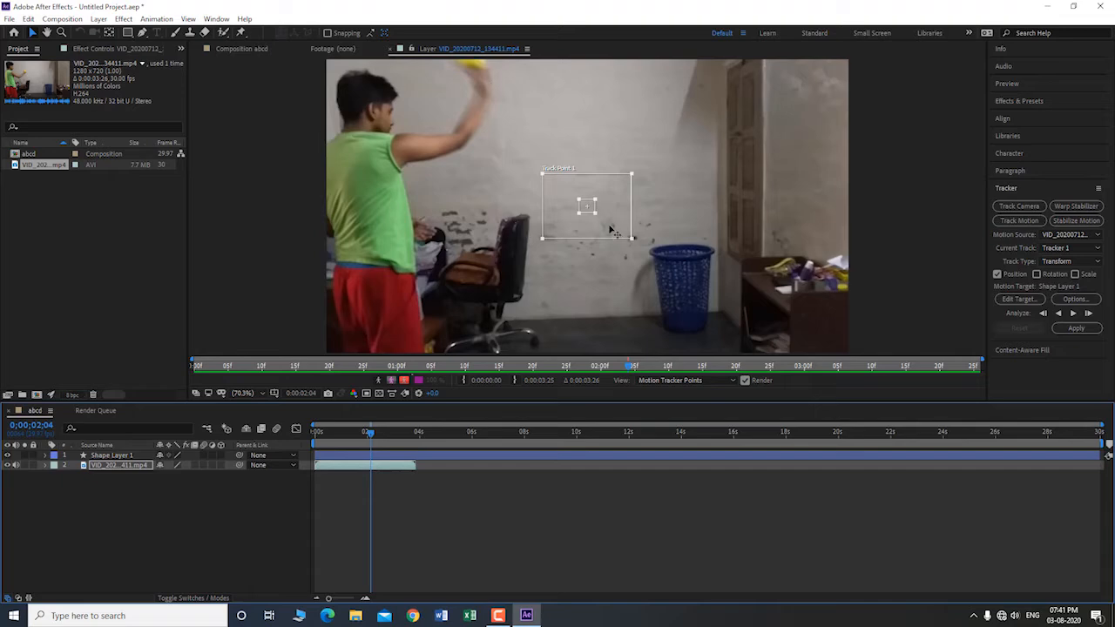
drag(615, 235, 500, 80)
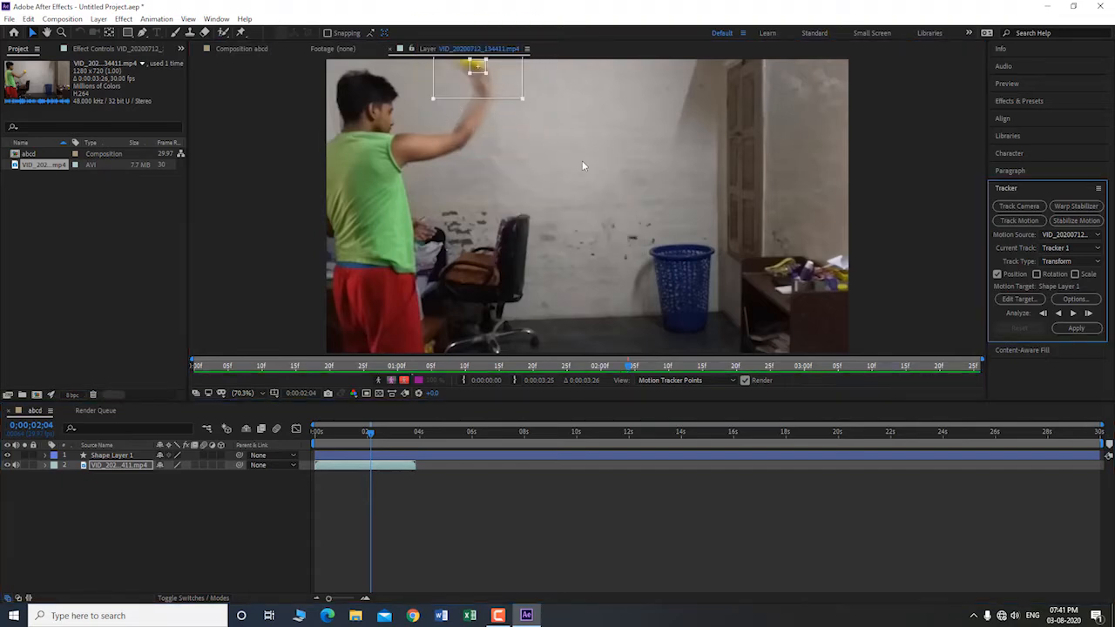
Step: Analyze the ball's motion forward one frame at a time from 0;00;02;04 to 0;00;02;13
click(1087, 313)
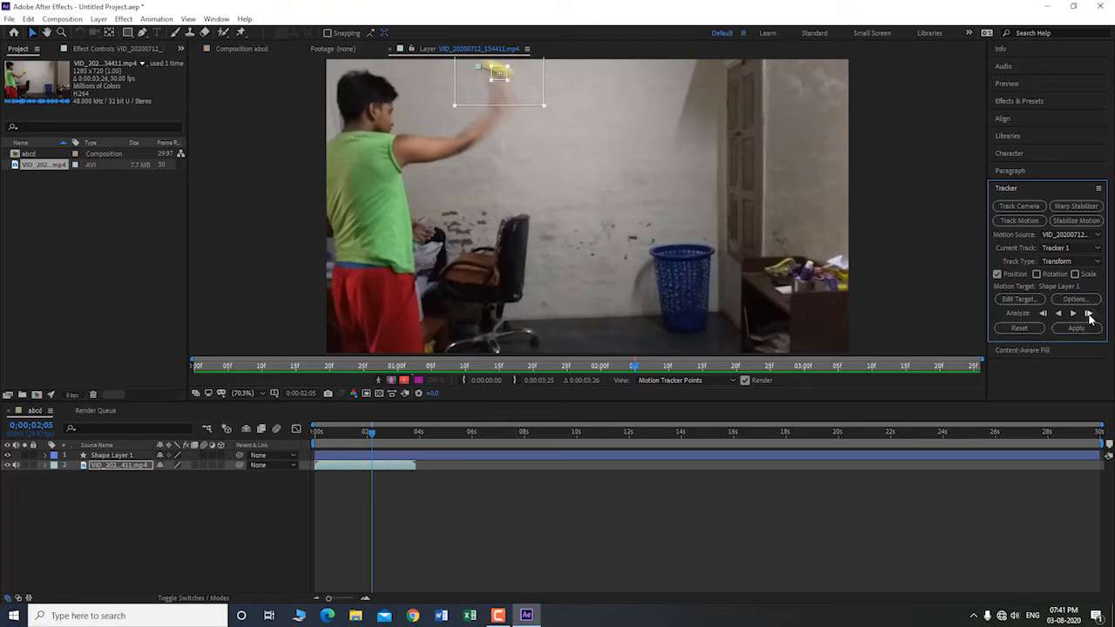
click(1088, 314)
click(1087, 314)
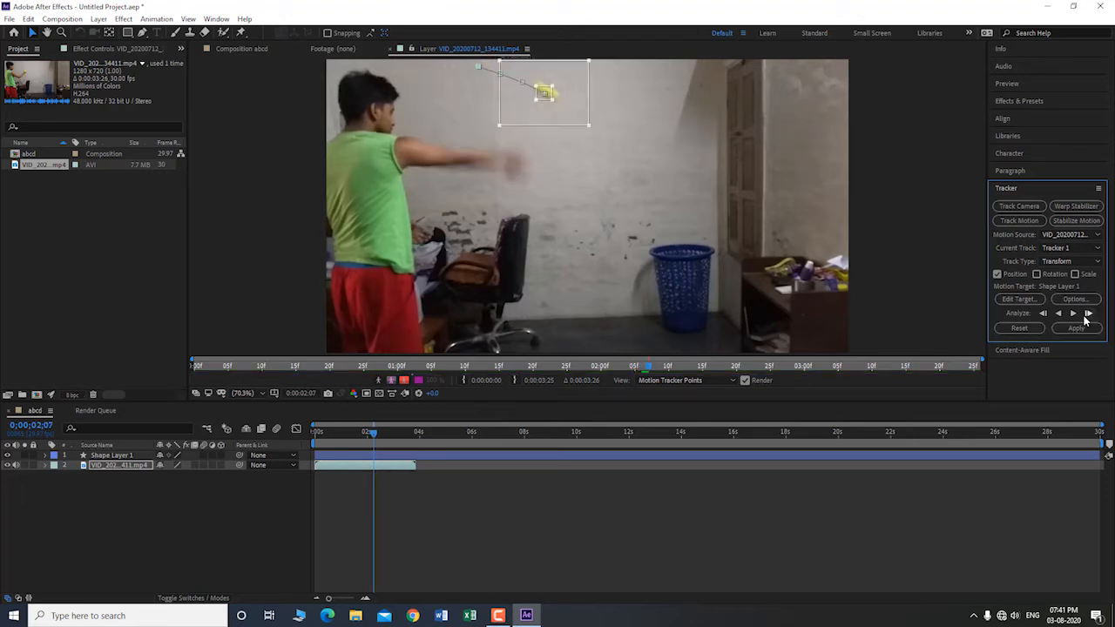
click(1088, 314)
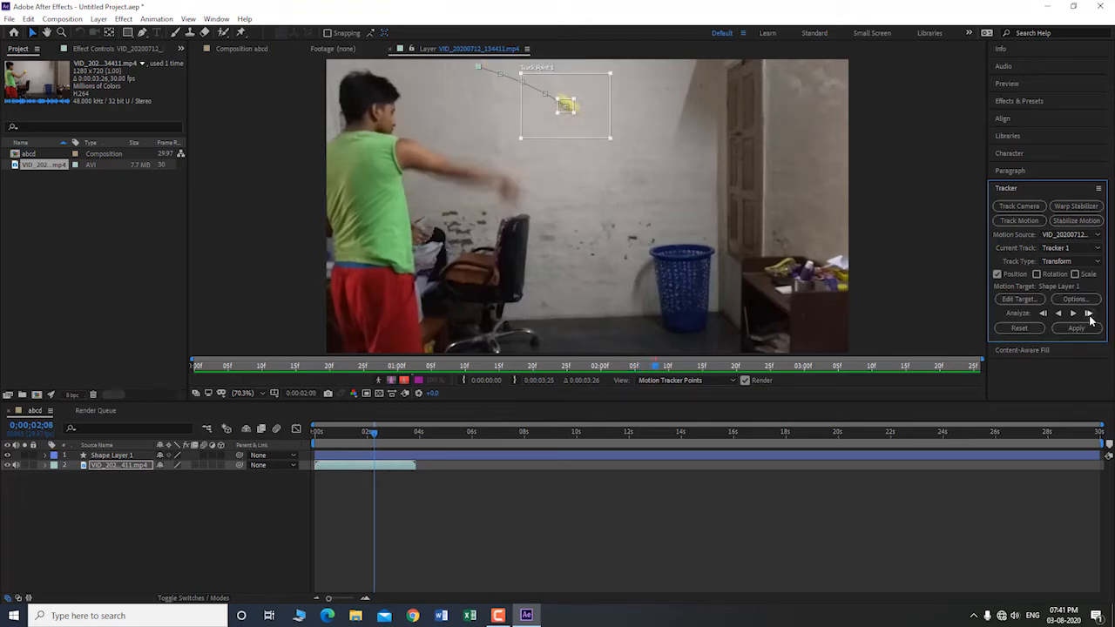
click(1088, 313)
click(1088, 314)
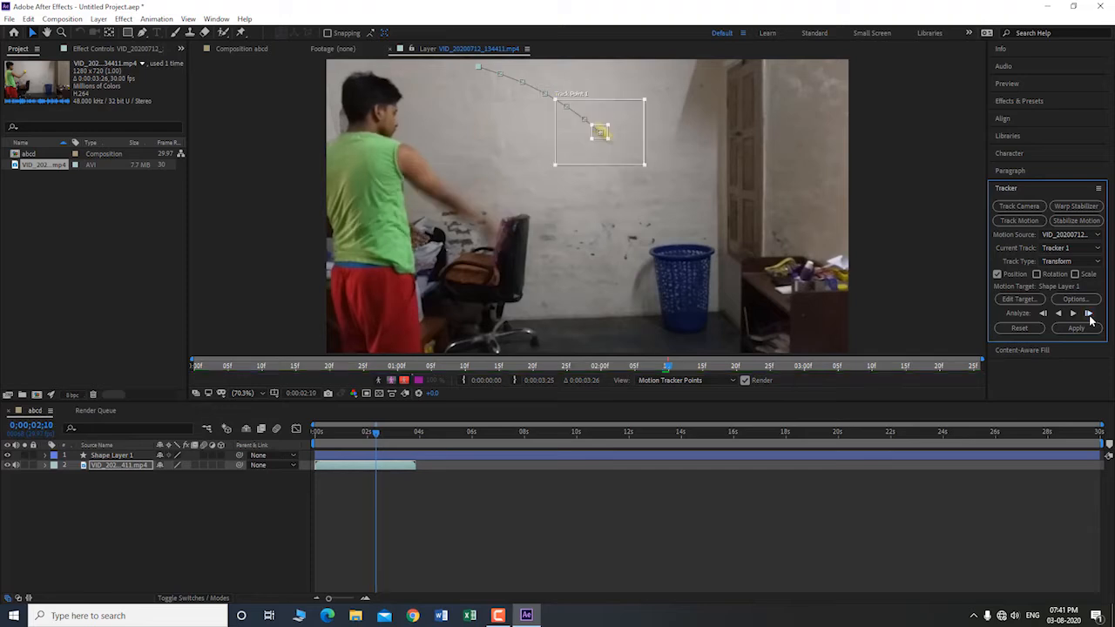
click(1088, 313)
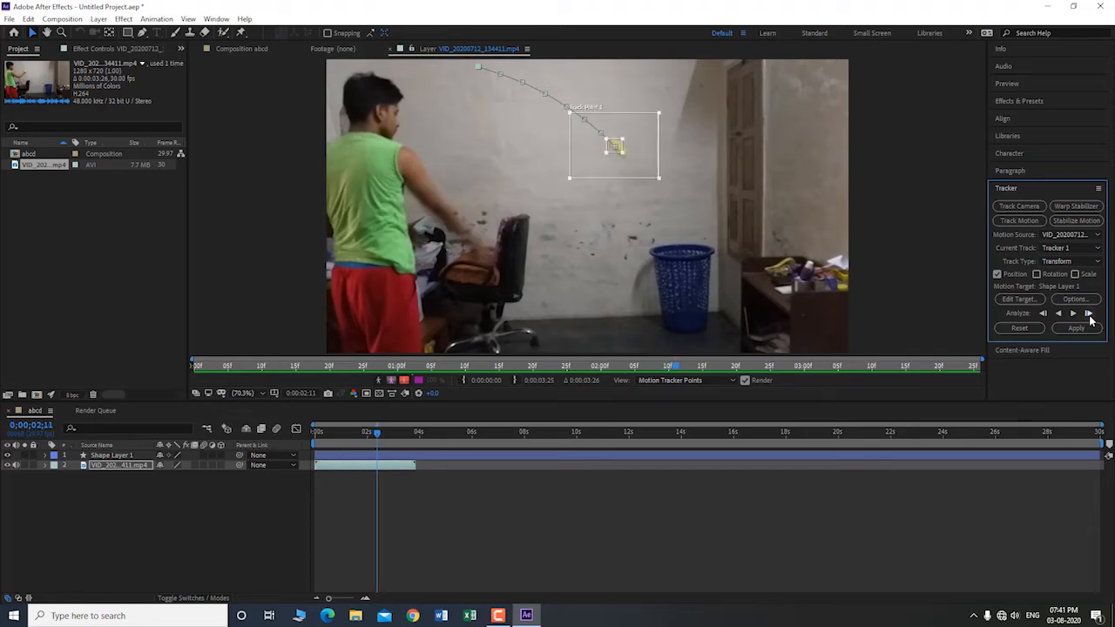
click(1088, 314)
click(1088, 314)
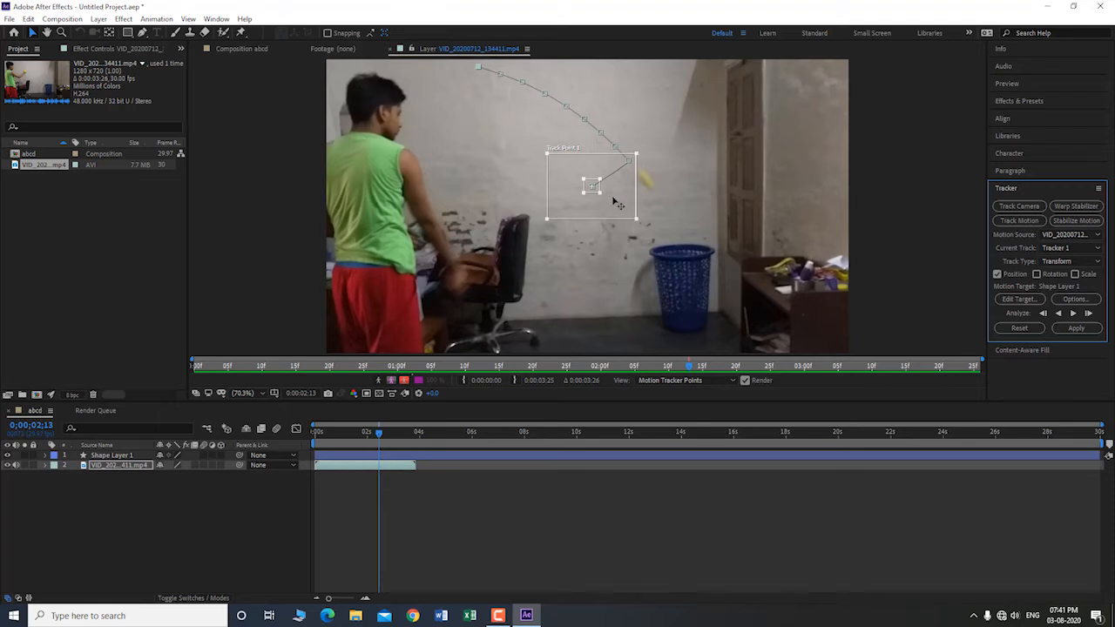
Step: Continue analyzing frame by frame to 0;00;02;16, repositioning the track point onto the ball at 02;13, 02;15 and 02;16
drag(618, 204, 671, 201)
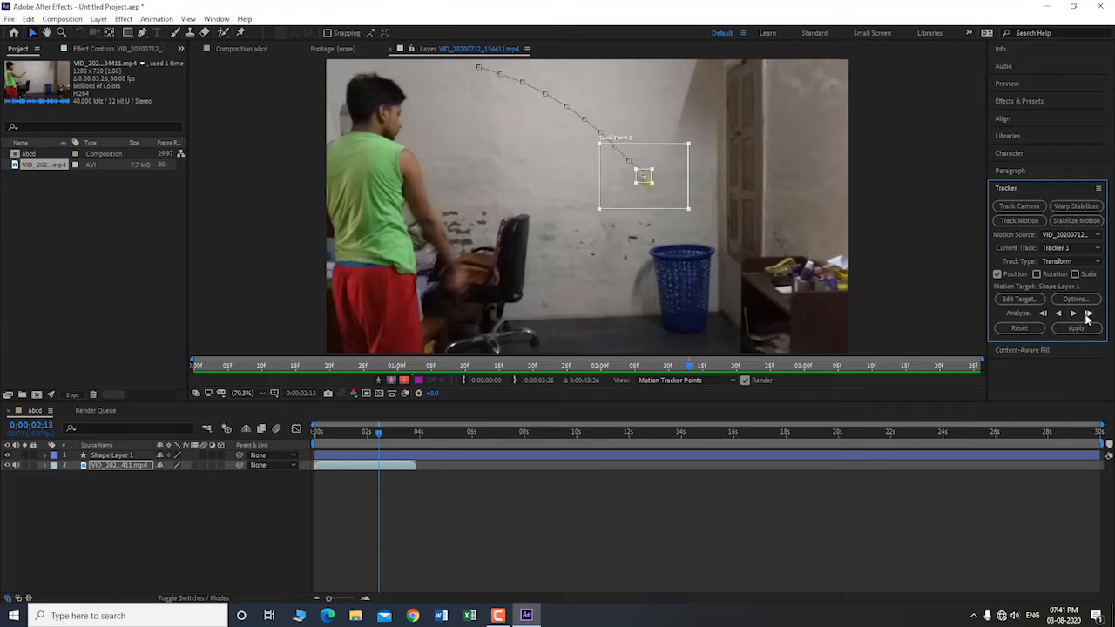
click(1088, 314)
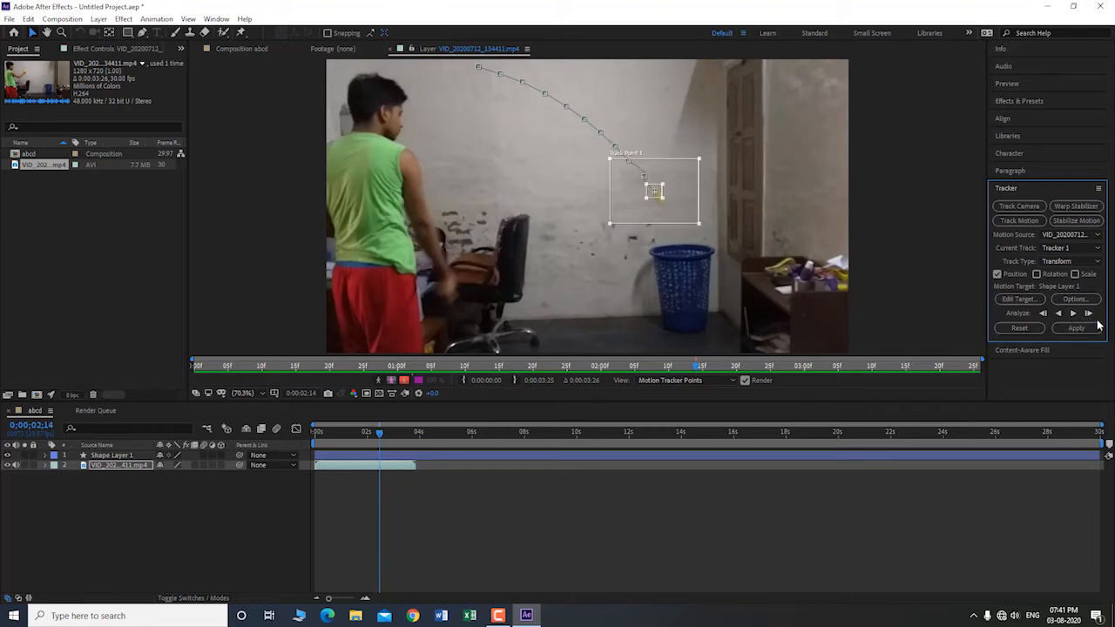
click(1088, 313)
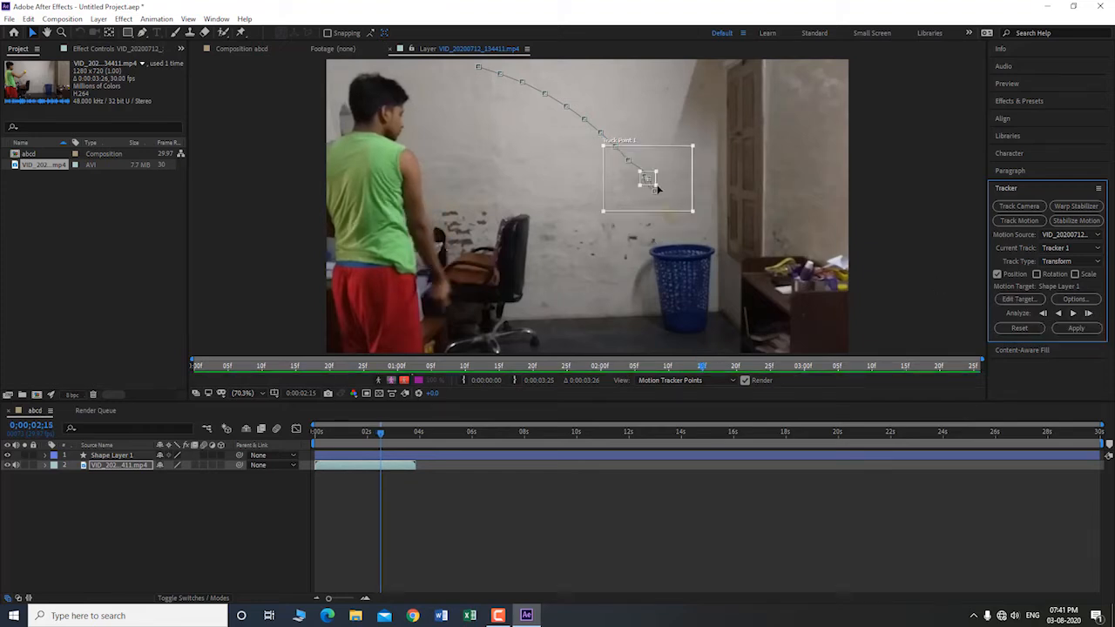
drag(666, 204, 686, 235)
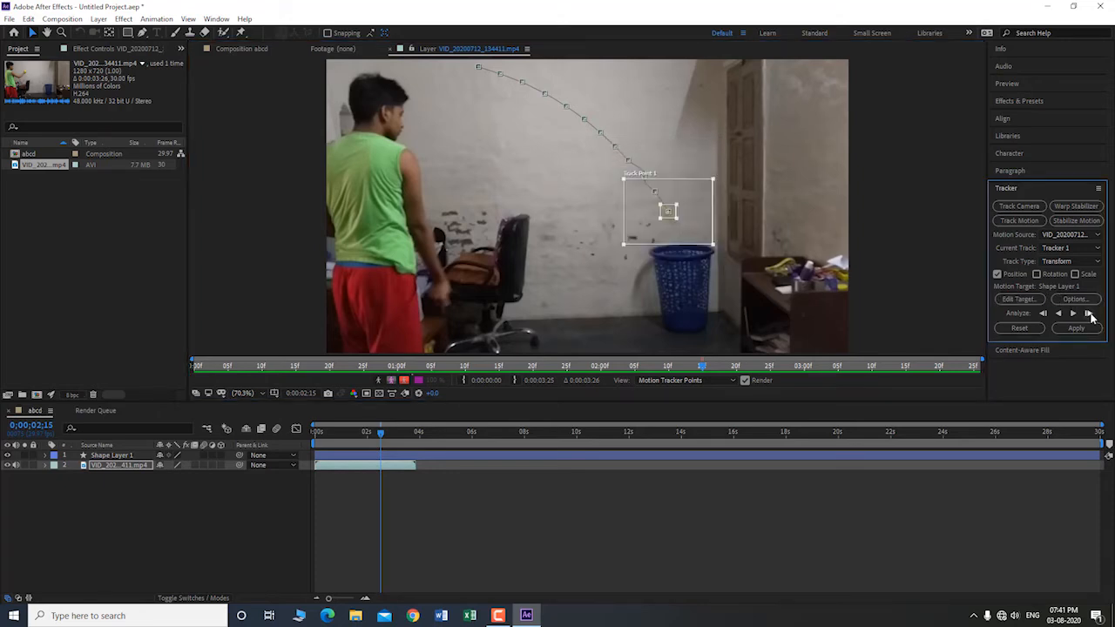
click(1088, 314)
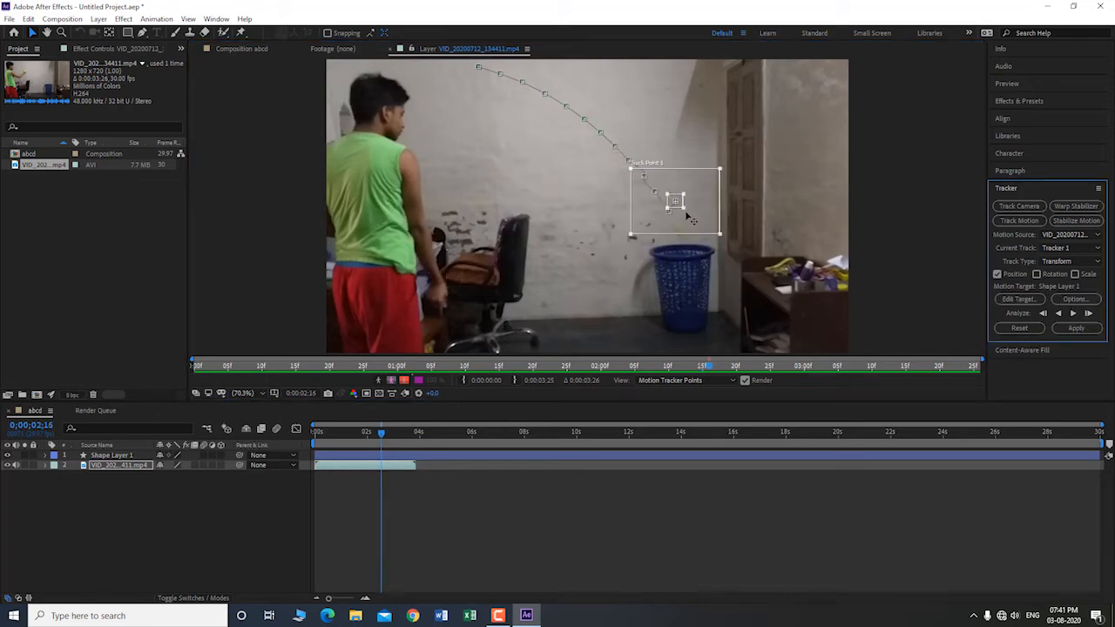
drag(692, 231, 695, 246)
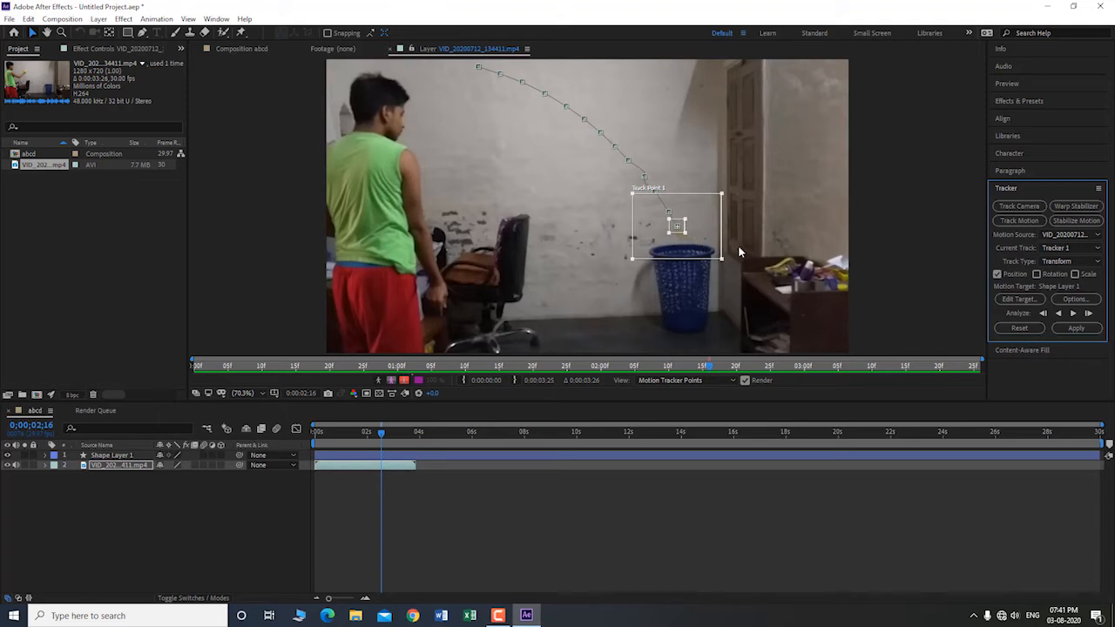
Step: Apply the tracking data to the arrow's Shape Layer 1 in both the X and Y dimensions
click(1083, 331)
click(564, 299)
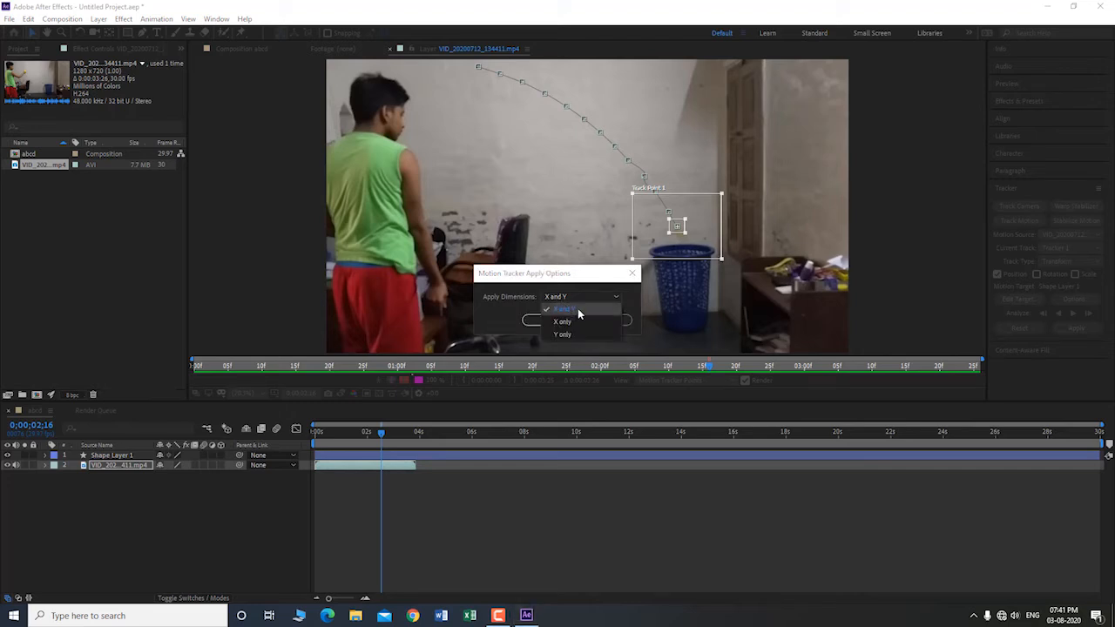
click(578, 312)
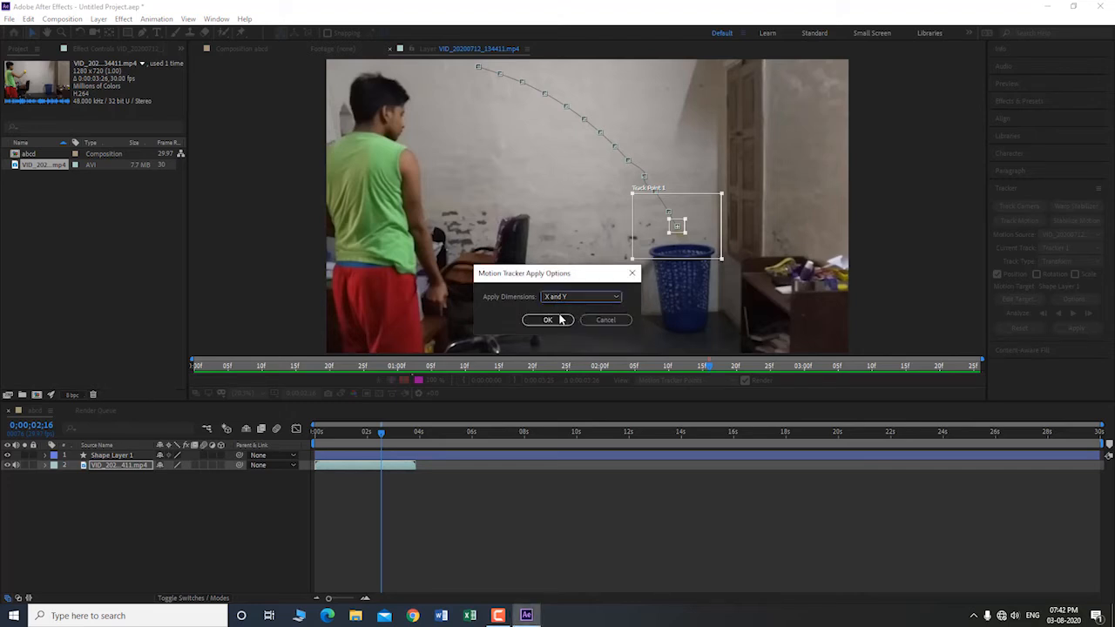
click(557, 321)
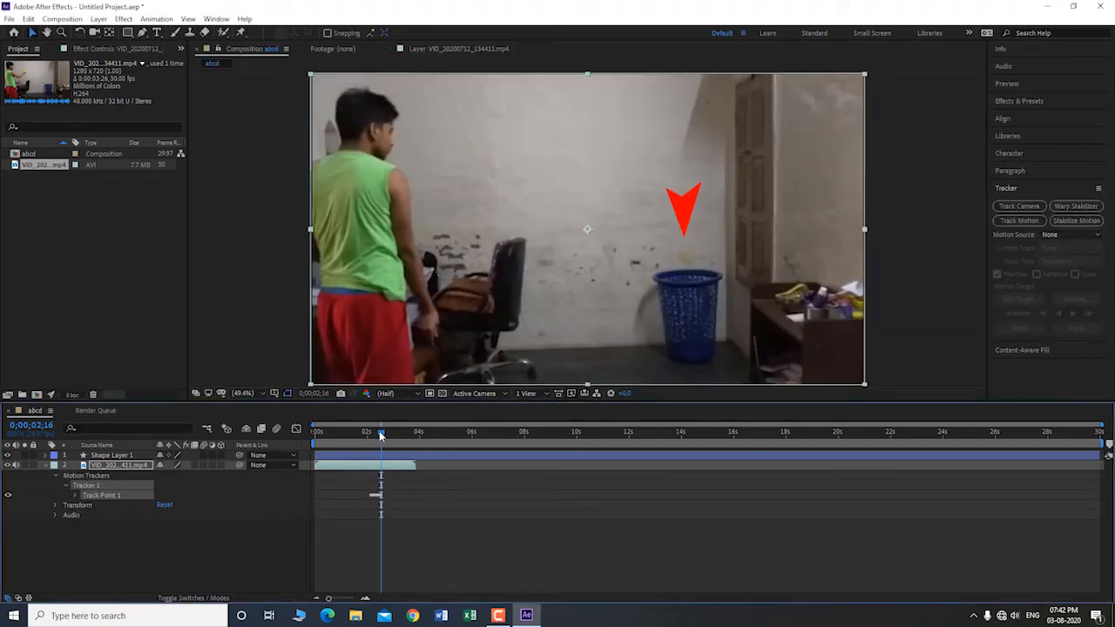
Step: Preview the composition from the start, stop, and step back to 0;00;02;07 to check how the arrow follows the ball
drag(380, 434, 315, 434)
key(space)
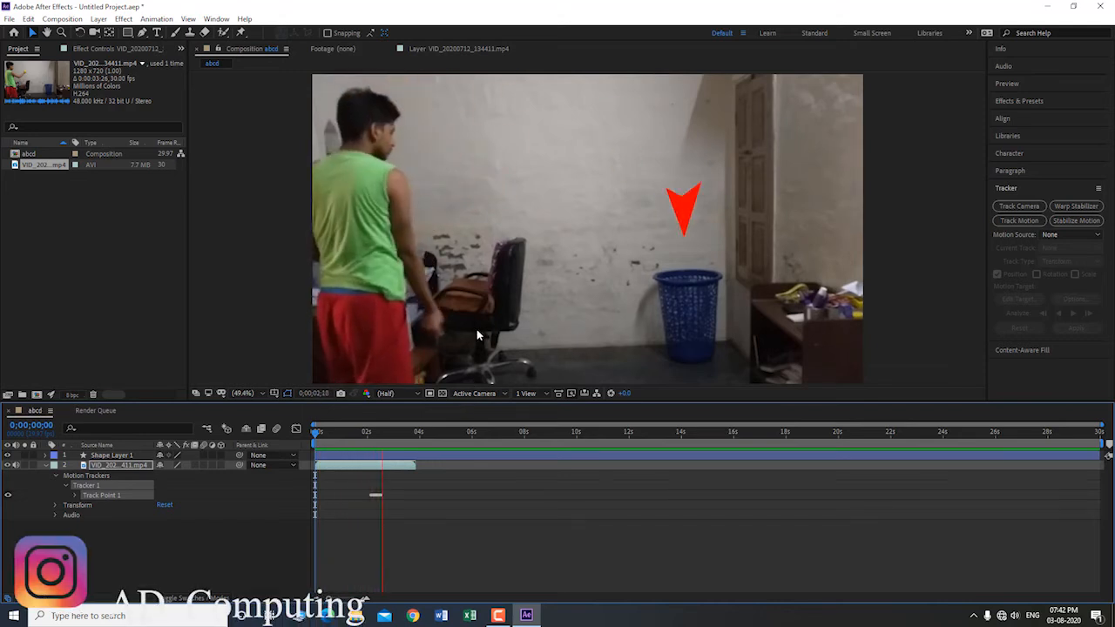
key(space)
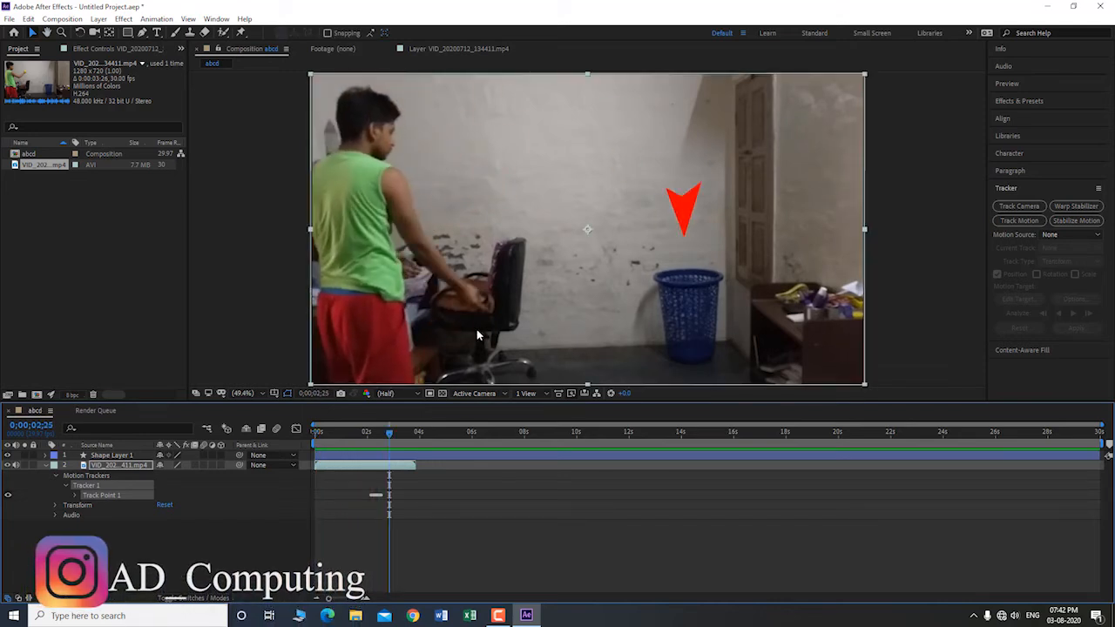
key(Page_Up)
key(Page_Up)
key(Page_Up)
key(Page_Up)
key(Page_Up)
key(Page_Up)
key(Page_Up)
key(Page_Up)
key(Page_Up)
key(Page_Up)
key(Page_Up)
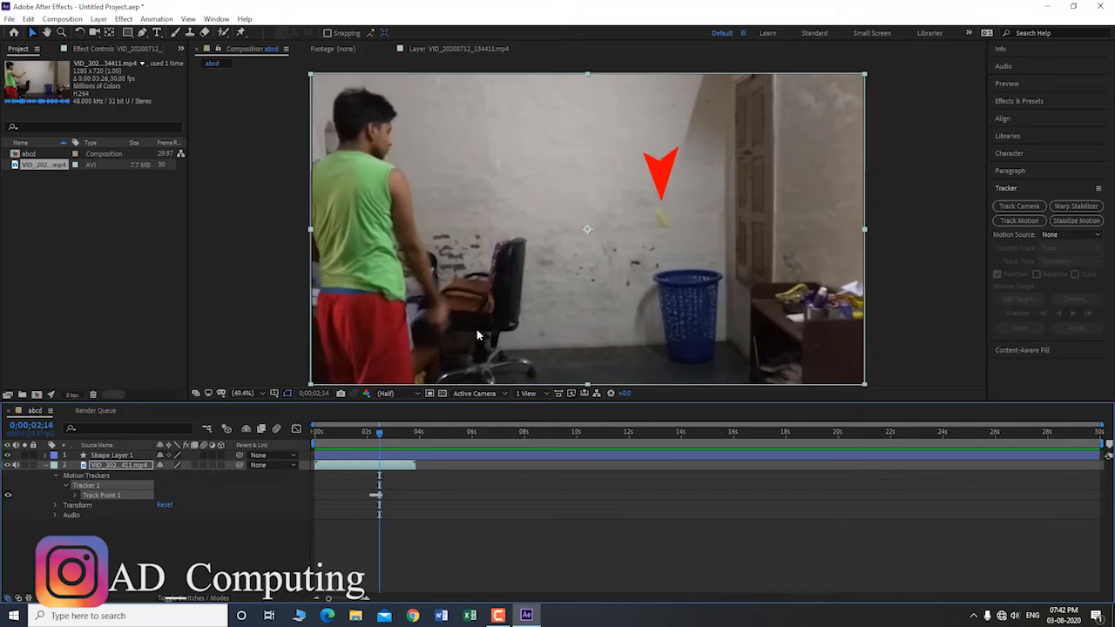
key(Page_Up)
key(Page_Up)
key(Page_Up)
key(Page_Up)
key(Page_Up)
key(Page_Up)
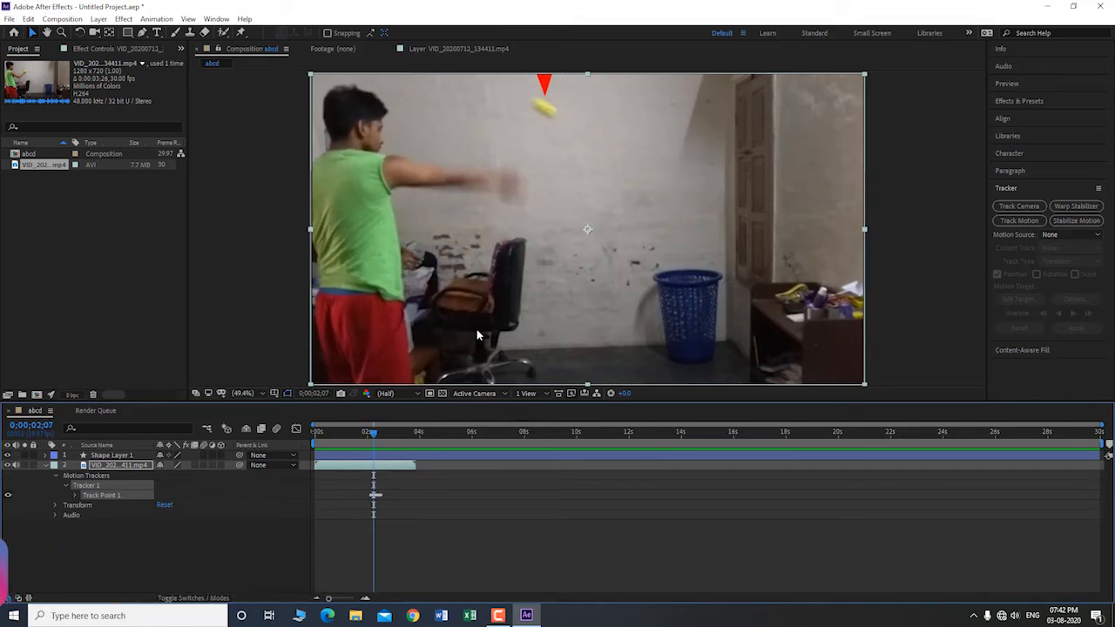
Step: Select Shape Layer 1 and, at 0;00;02;10, scale the red arrow down to about 54%
click(544, 83)
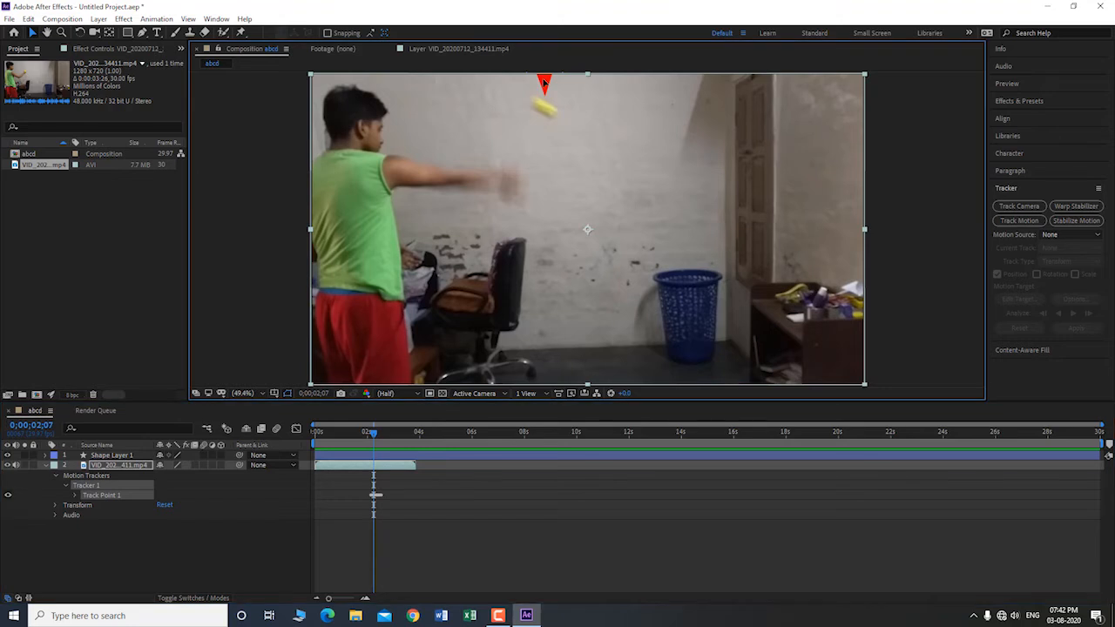
click(111, 455)
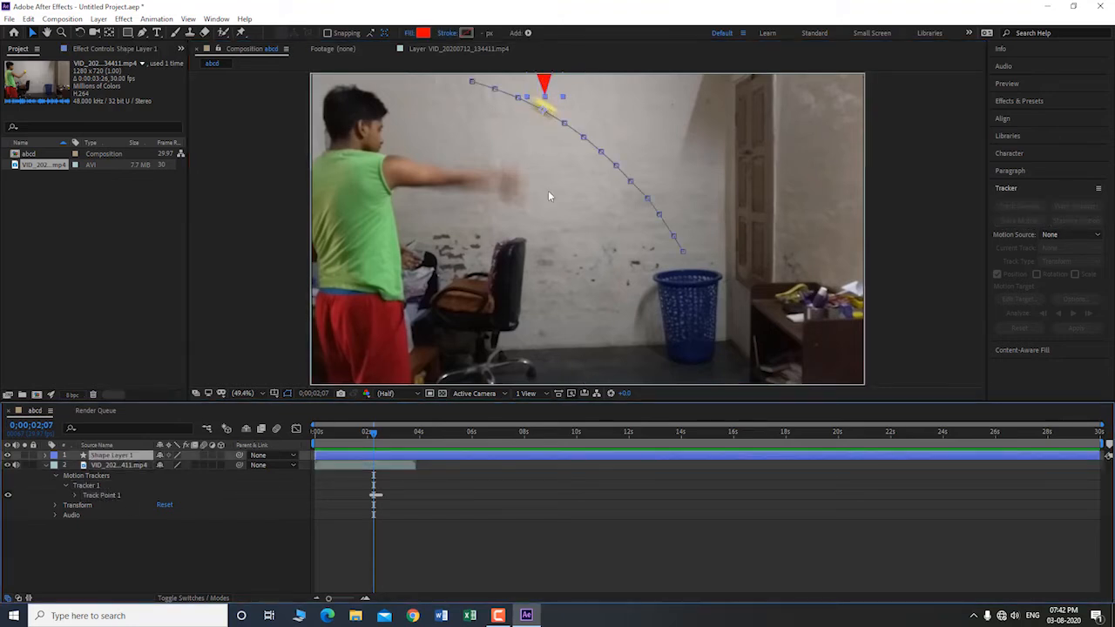
key(Page_Down)
key(Page_Down)
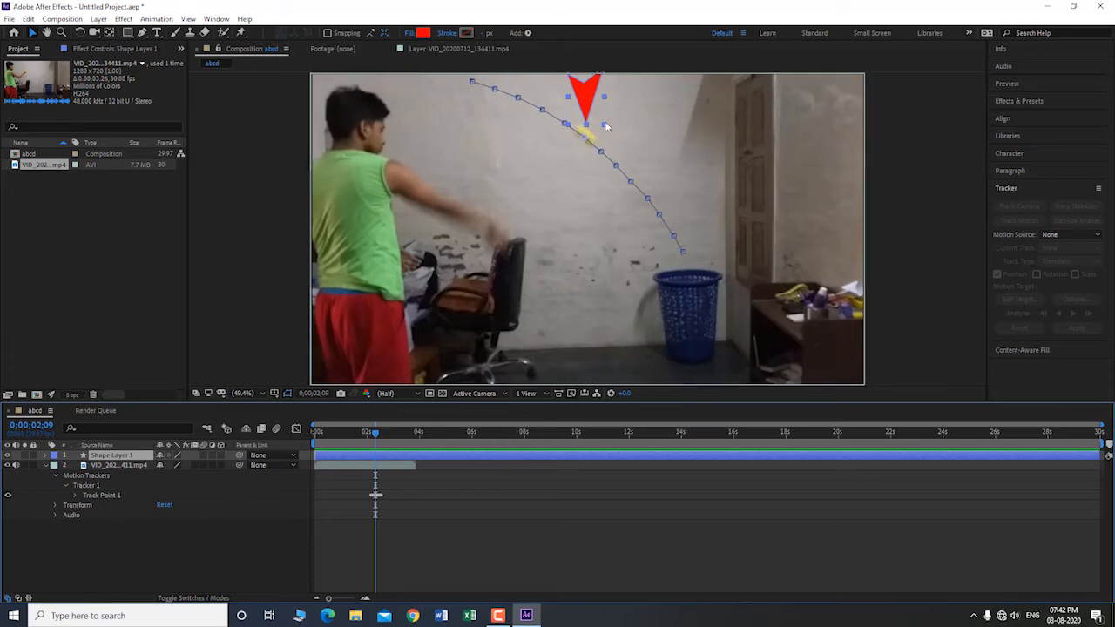
key(Page_Down)
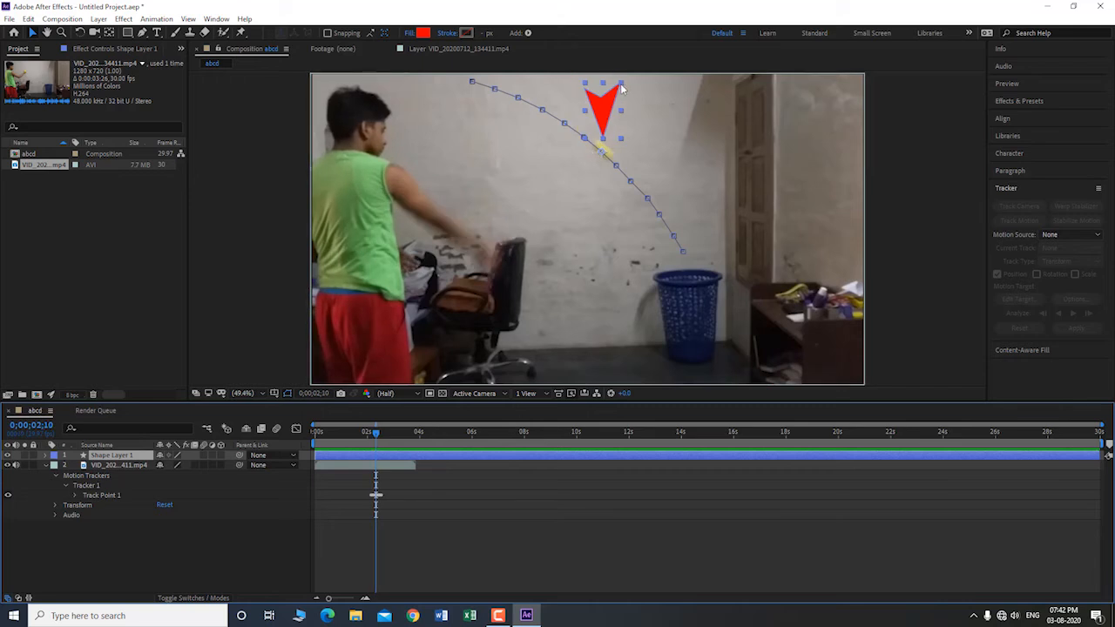
drag(622, 85, 616, 116)
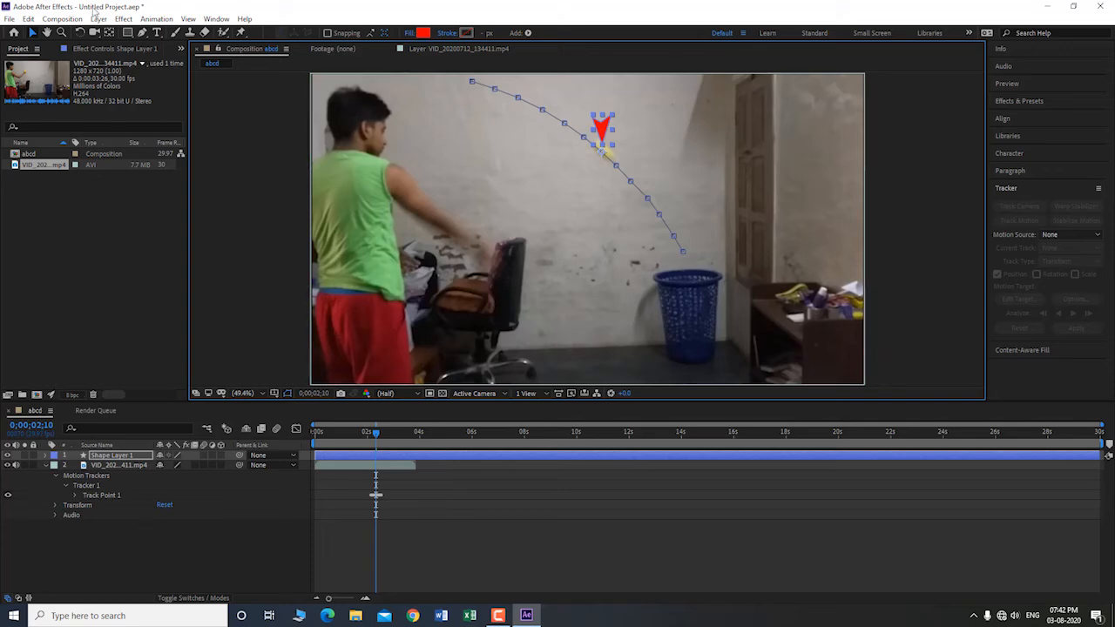
Step: Apply the Stylize Glow effect to the arrow's shape layer
click(127, 20)
mouse_move(119, 23)
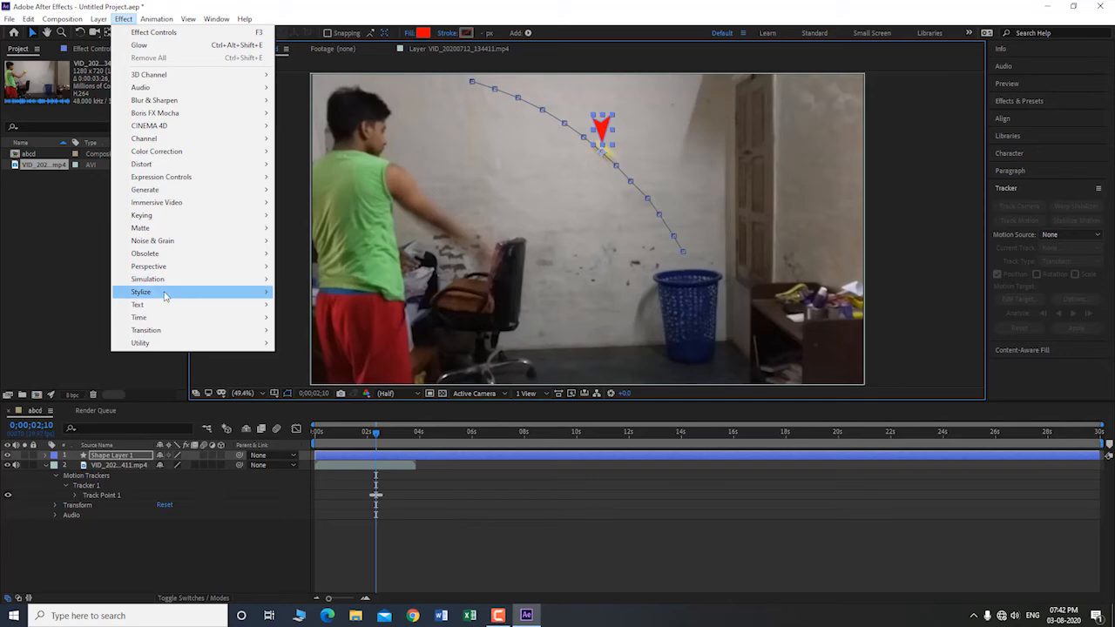
mouse_move(165, 296)
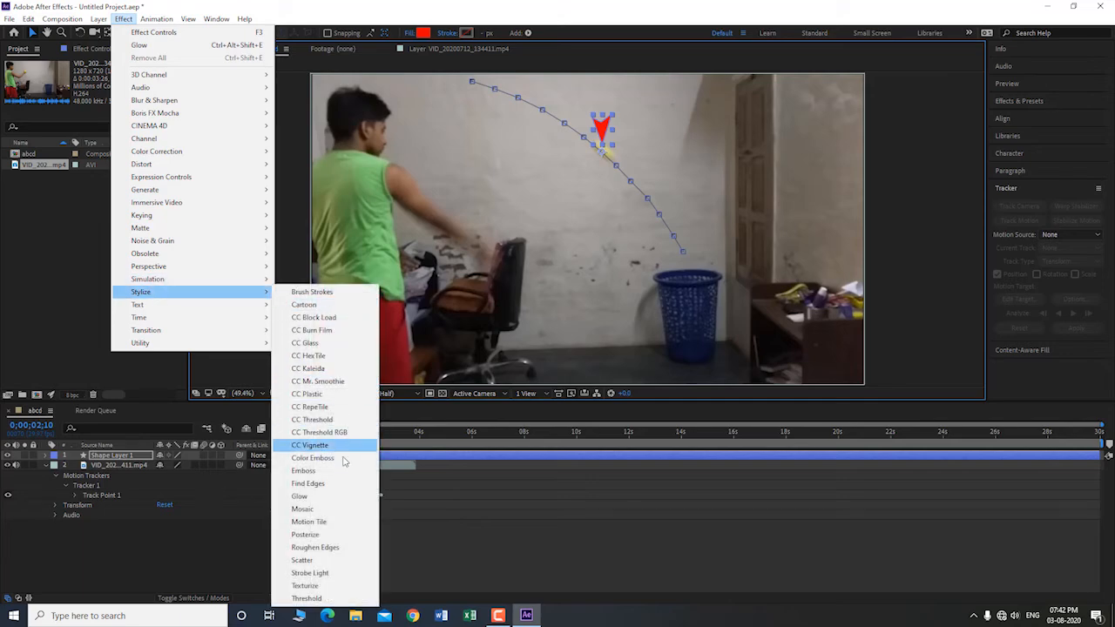
click(329, 496)
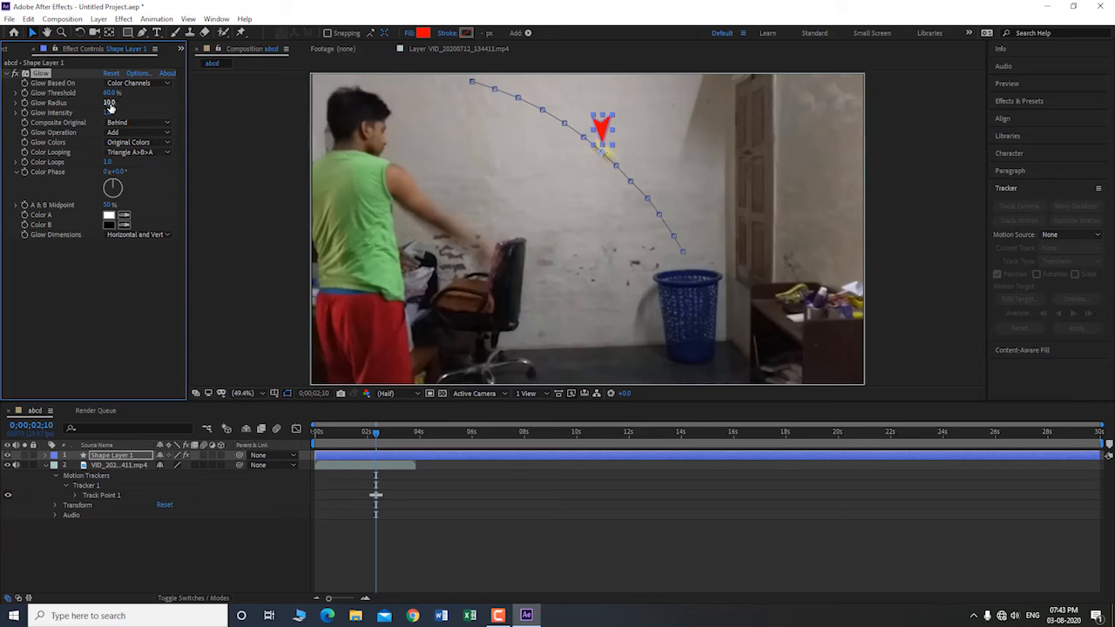
Step: Set the arrow's Glow Radius to 50 and its Glow Intensity to 10
click(111, 103)
text(50)
key(Return)
click(110, 113)
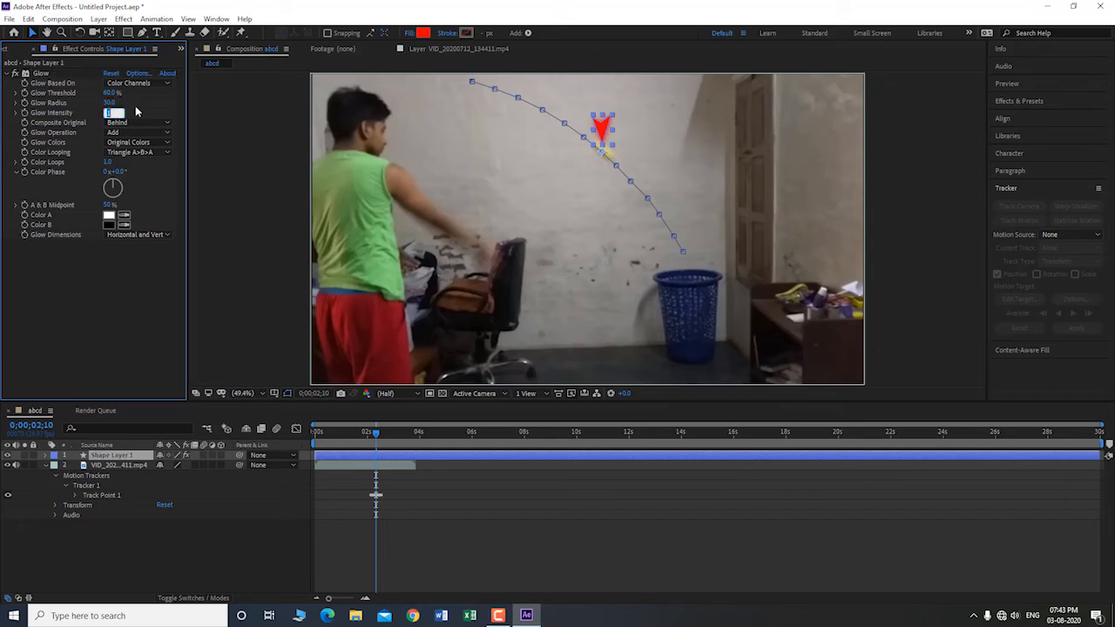
text(10)
key(Return)
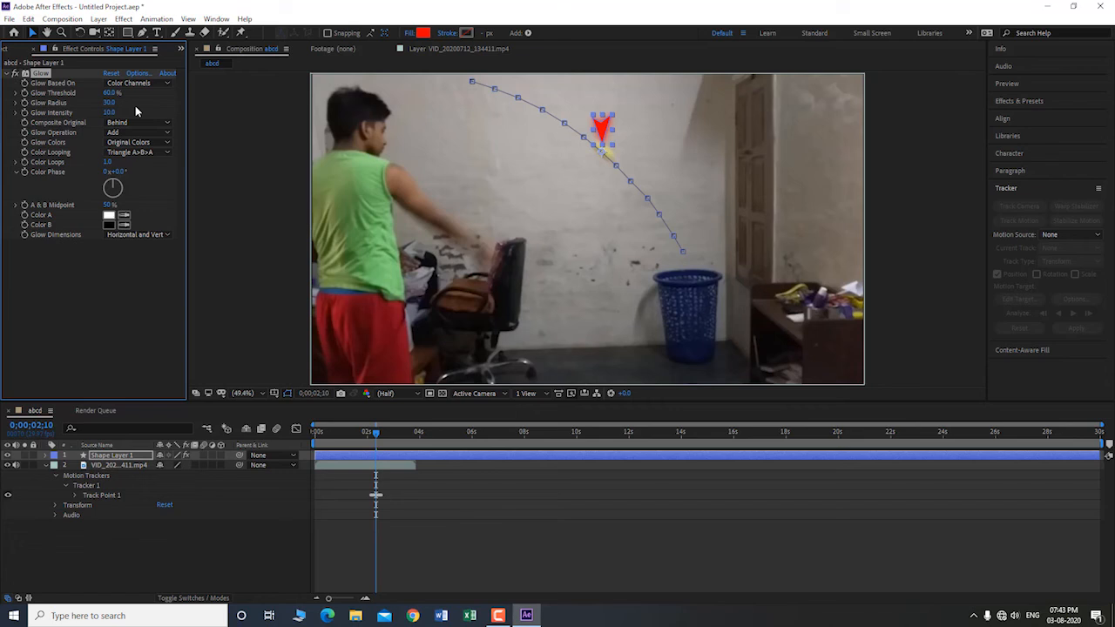
Step: Play the composition from 0;00;00;18 and again from the start to review the smaller, glowing arrow's motion
drag(371, 432, 330, 432)
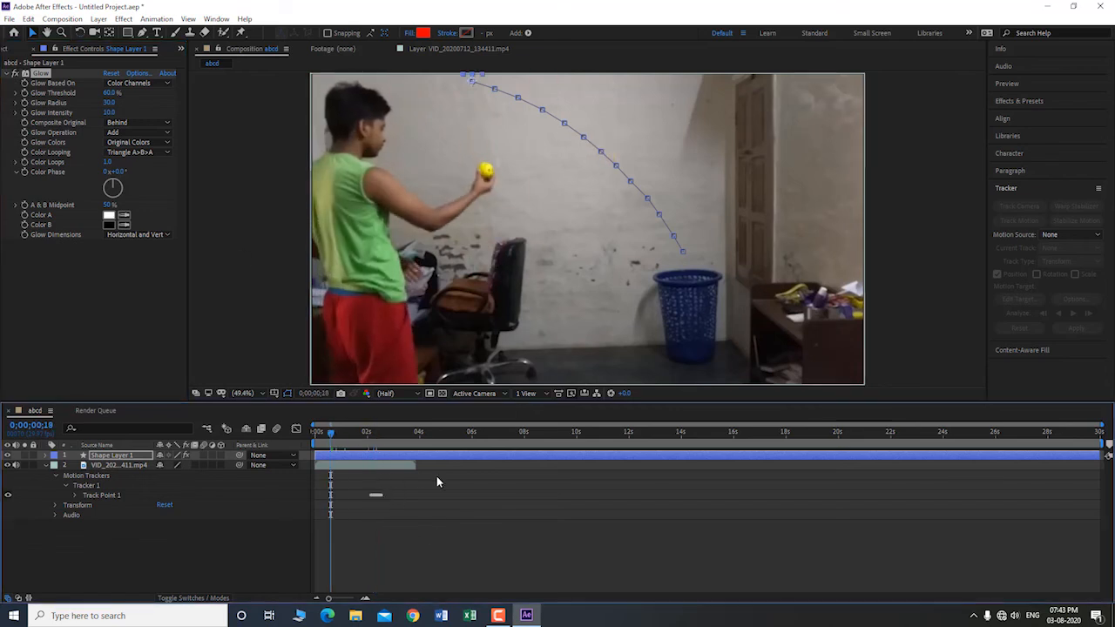
key(space)
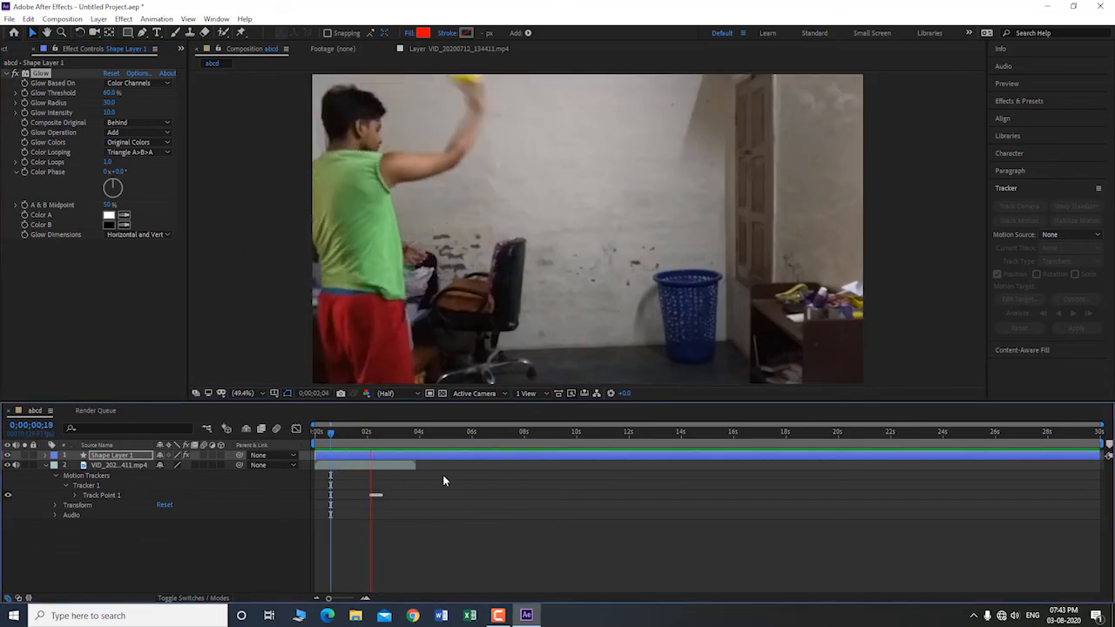
key(space)
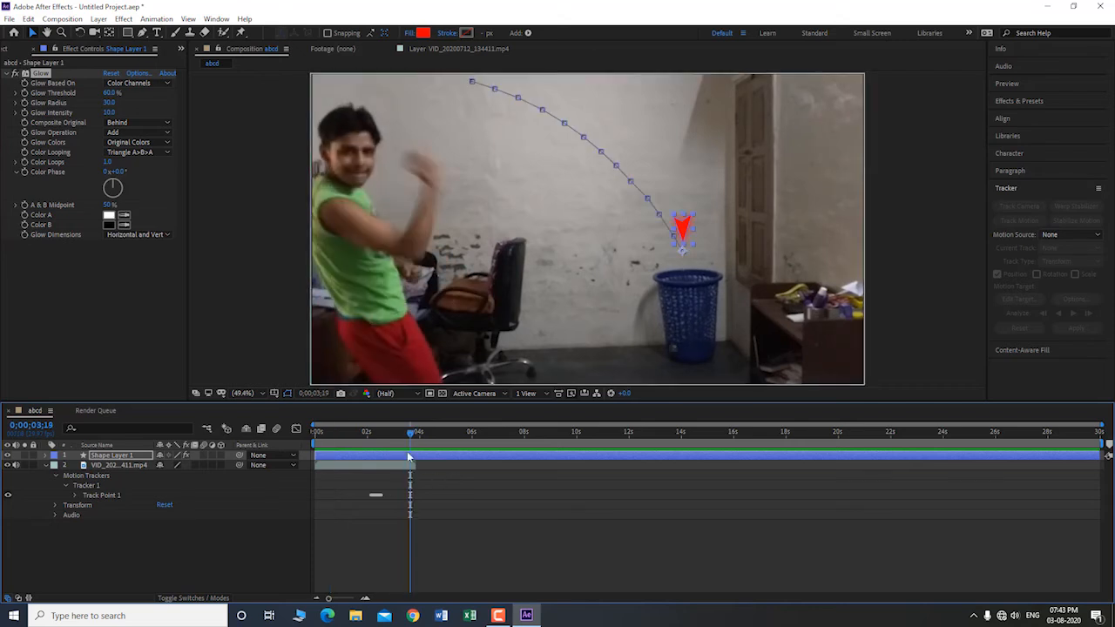
drag(409, 430, 315, 433)
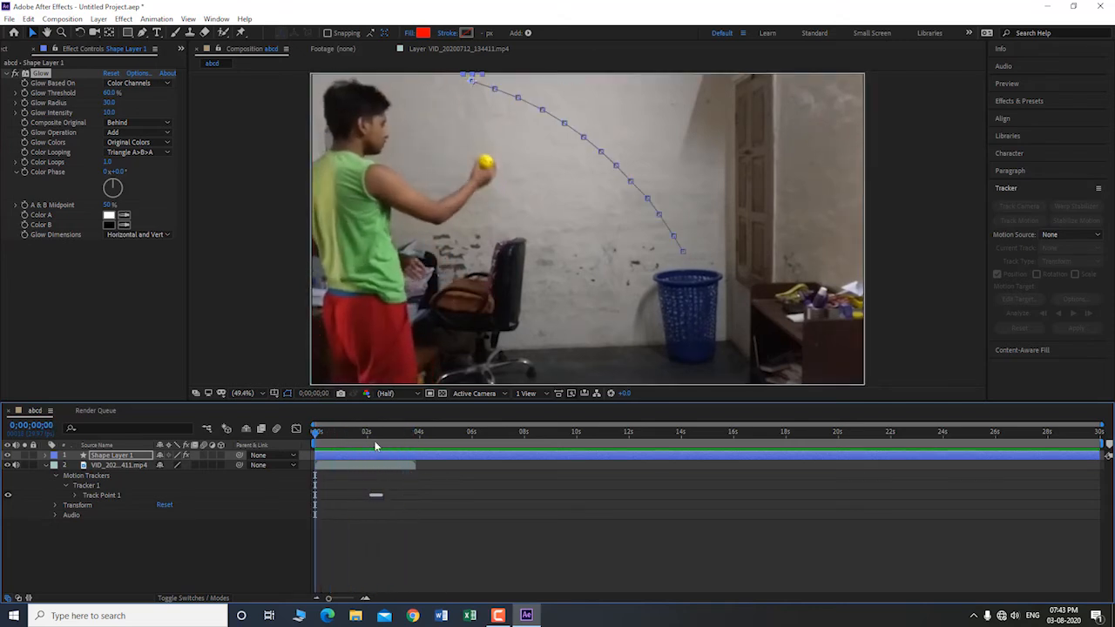
key(space)
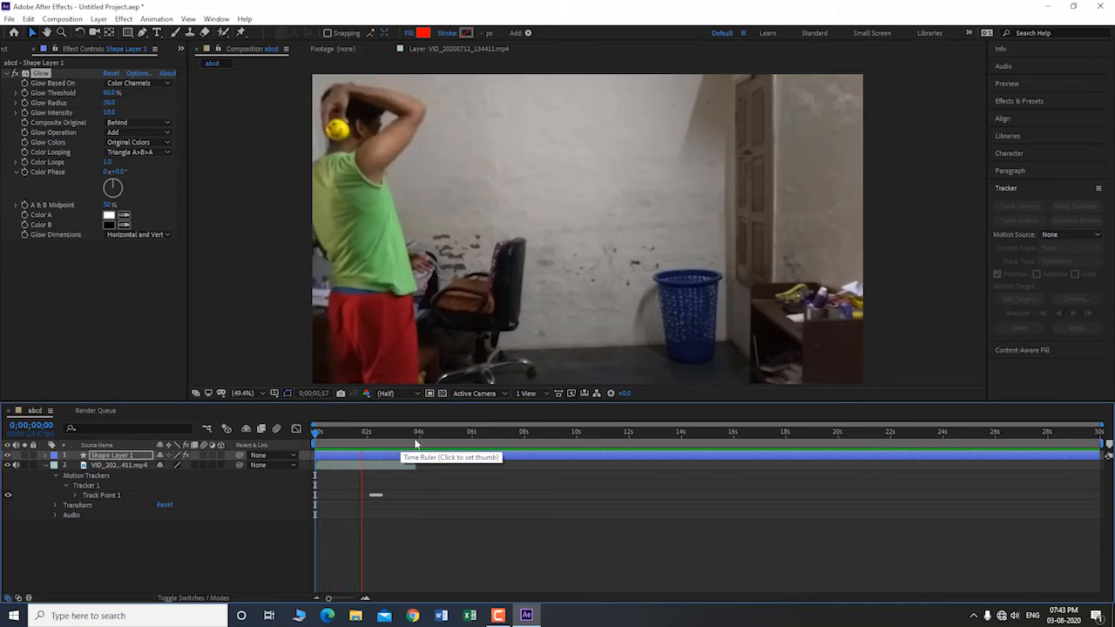
key(space)
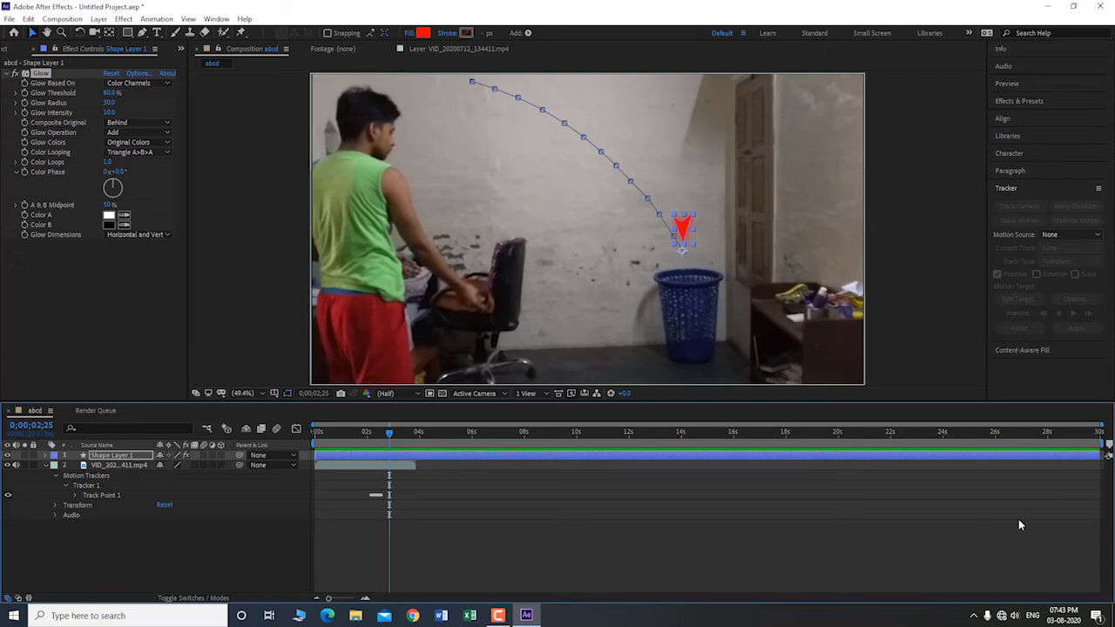
Step: Shorten the work area to end at about 4 seconds and reveal Shape Layer 1's Transform properties
drag(1104, 444, 419, 443)
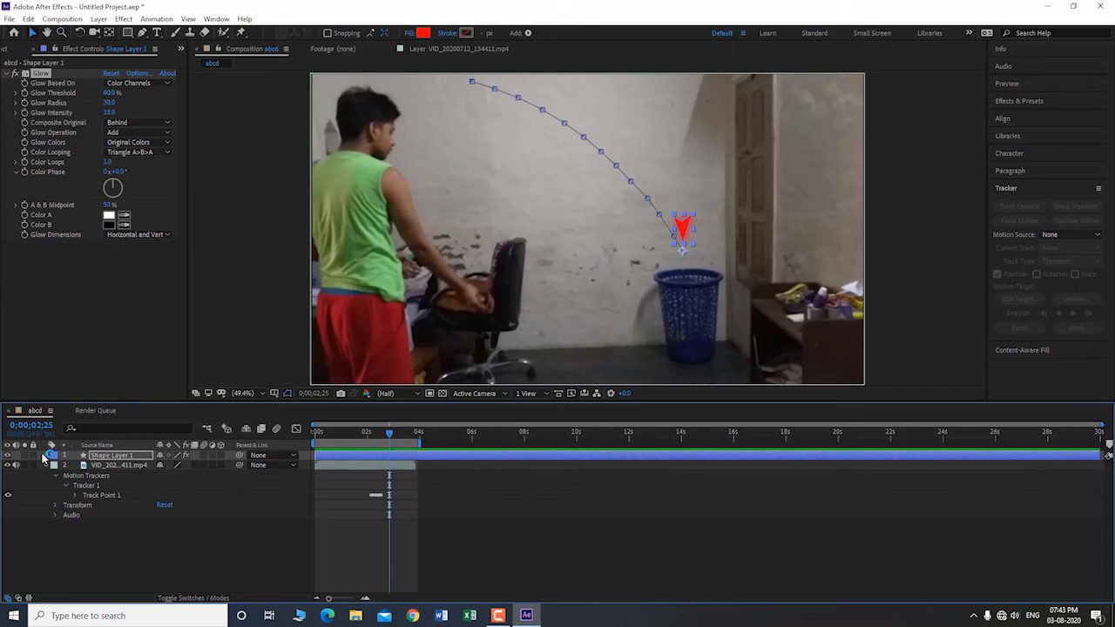
click(54, 454)
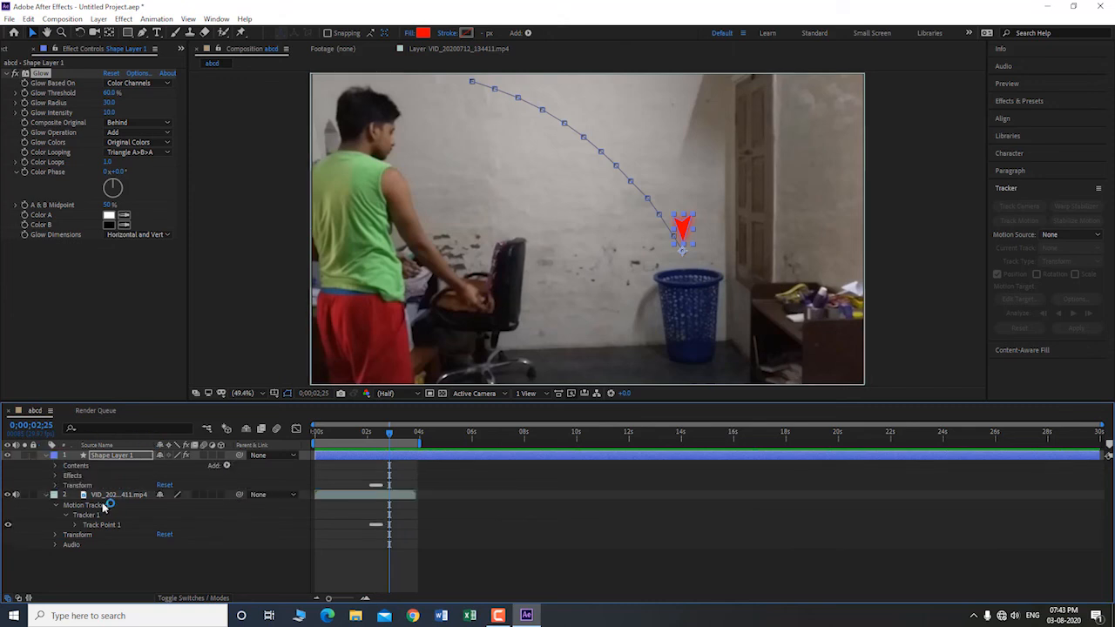
click(56, 485)
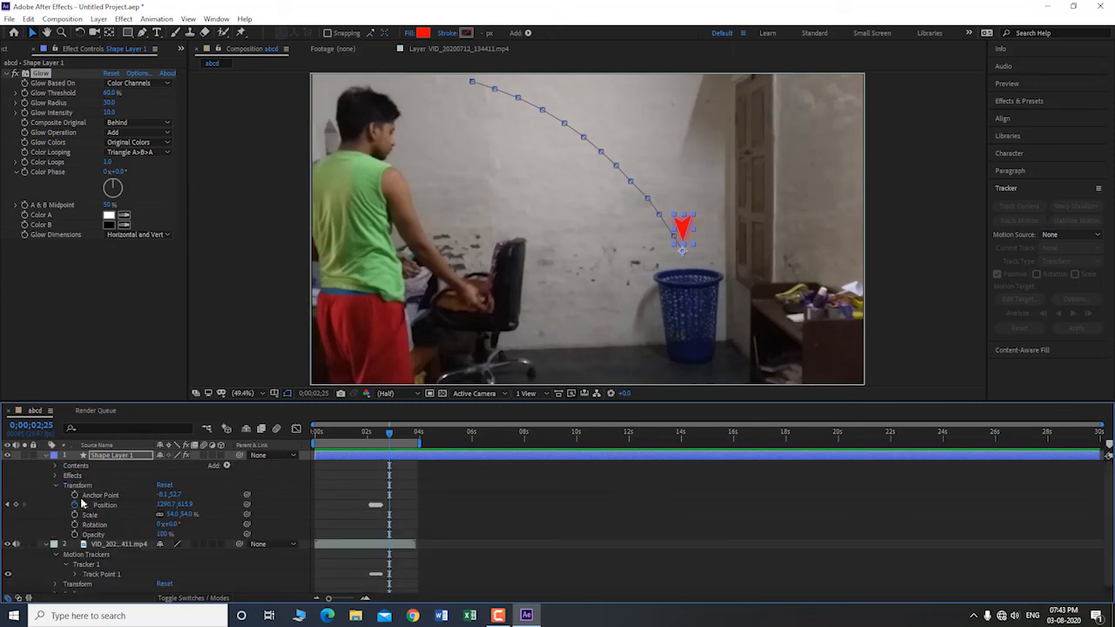
Step: Go to 0;00;02;15 and add a first Opacity keyframe at 100% on Shape Layer 1
click(384, 432)
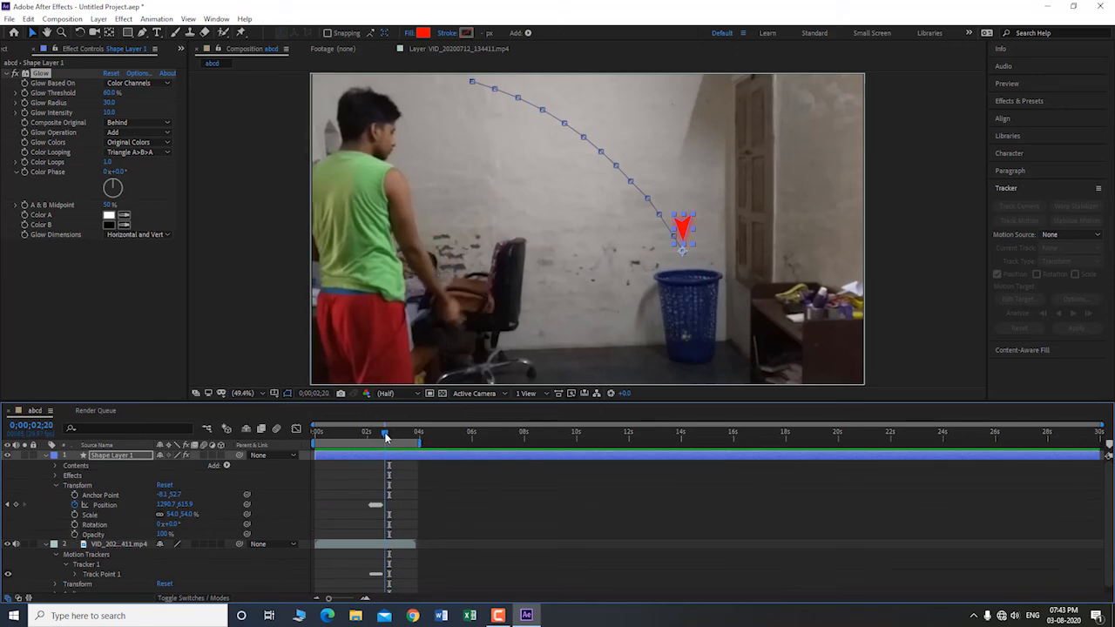
key(Page_Up)
key(Page_Up)
key(Page_Up)
key(Page_Up)
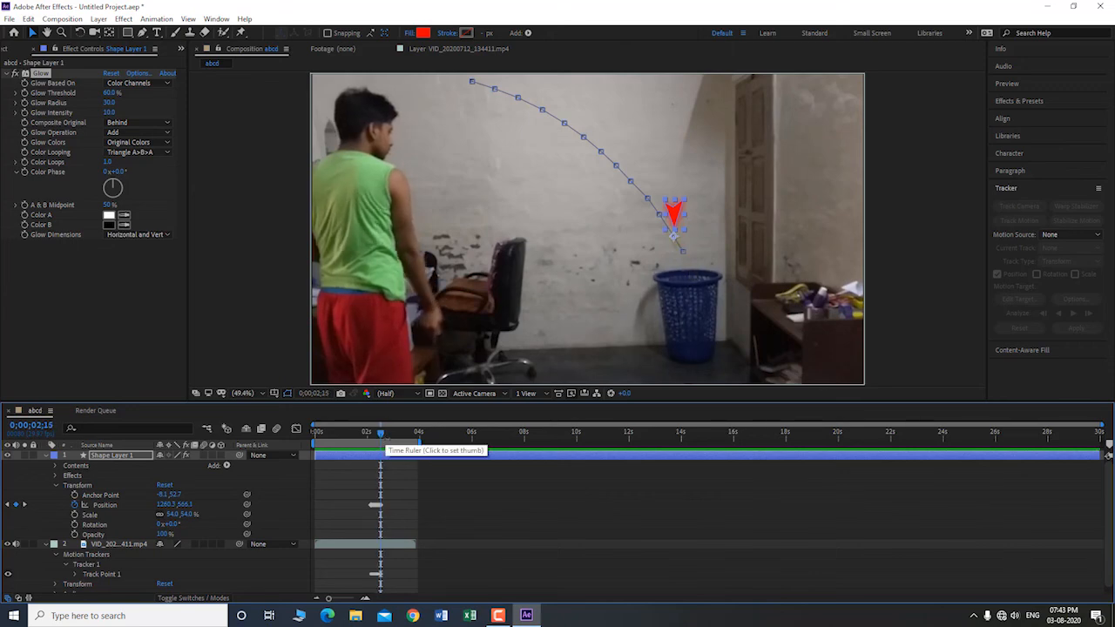
click(75, 534)
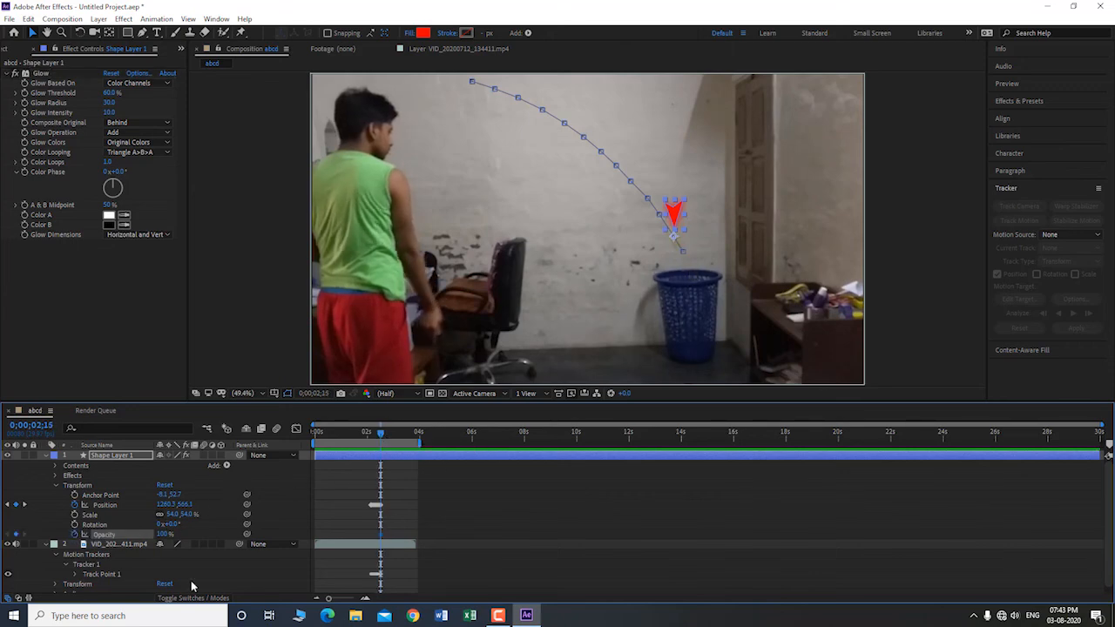
Step: Advance one frame to 0;00;02;16 and set Shape Layer 1's opacity to 0%
key(Page_Down)
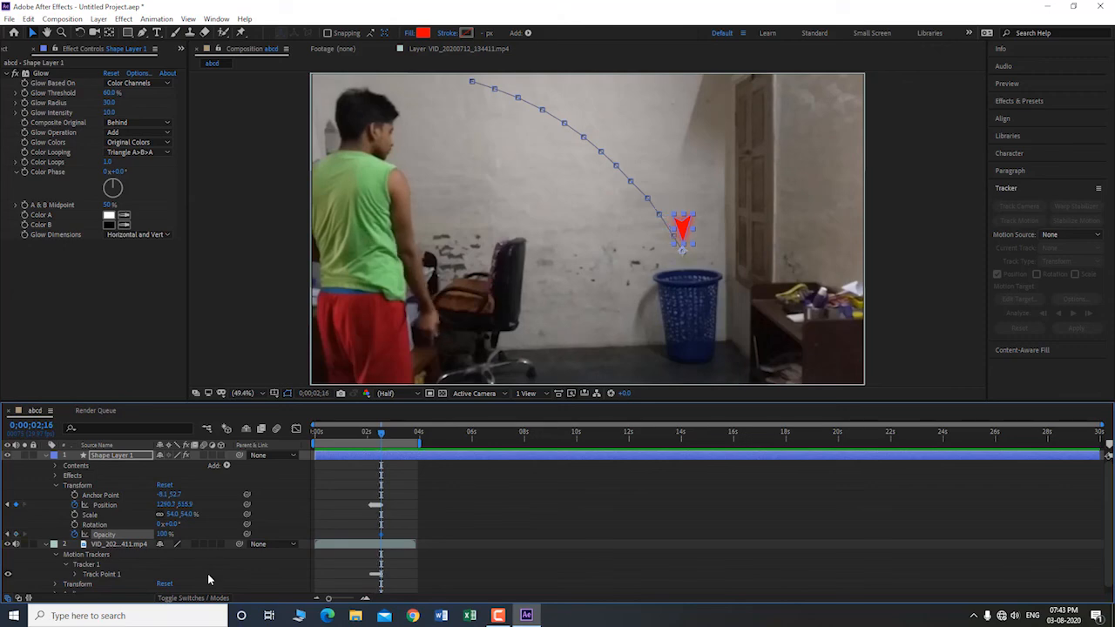
click(166, 534)
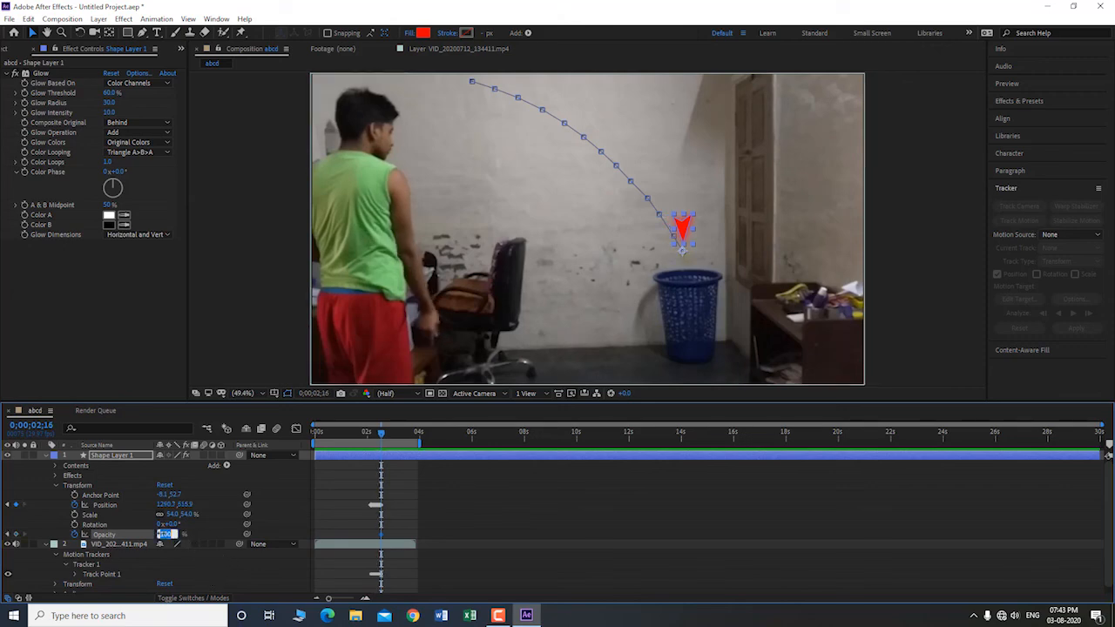
text(0)
key(Return)
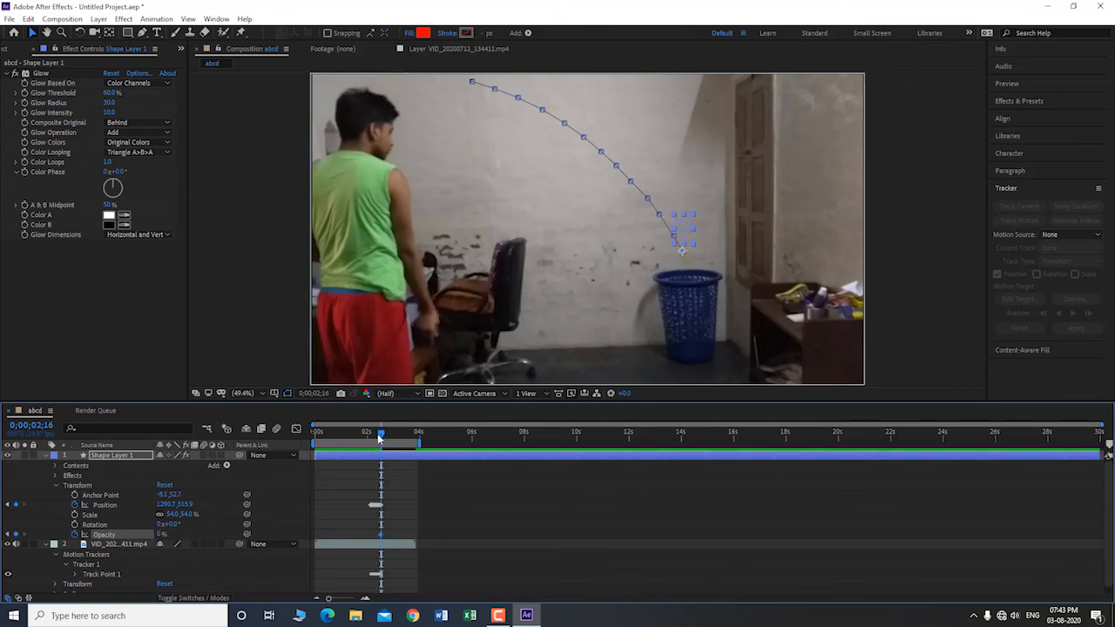
Step: Return to the start of the composition and preview the arrow with its opacity keyframes
drag(381, 435, 298, 435)
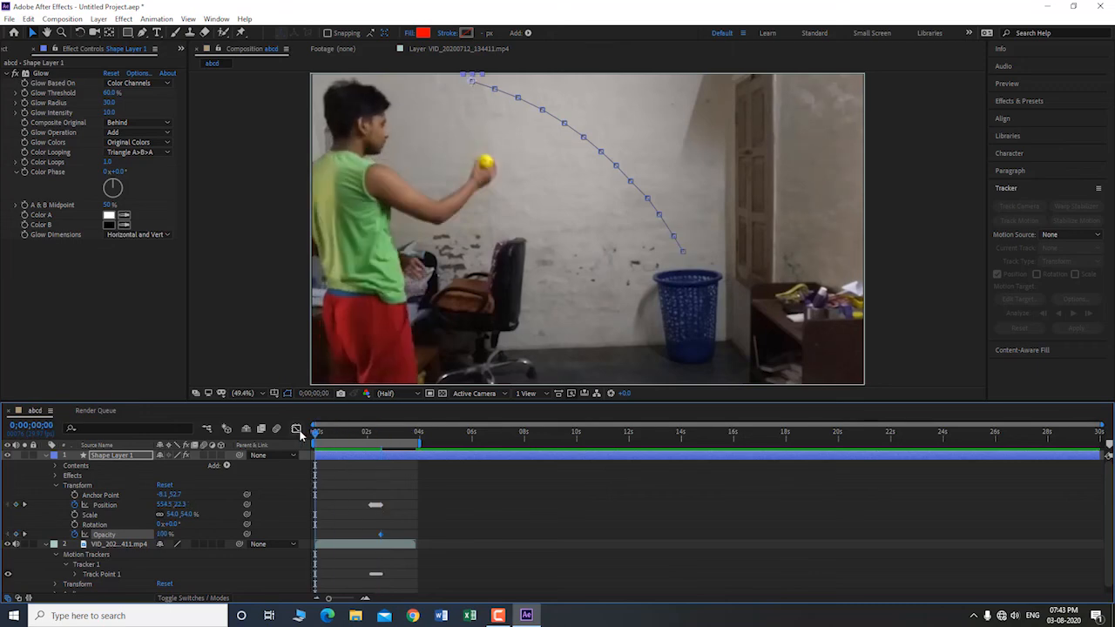
key(space)
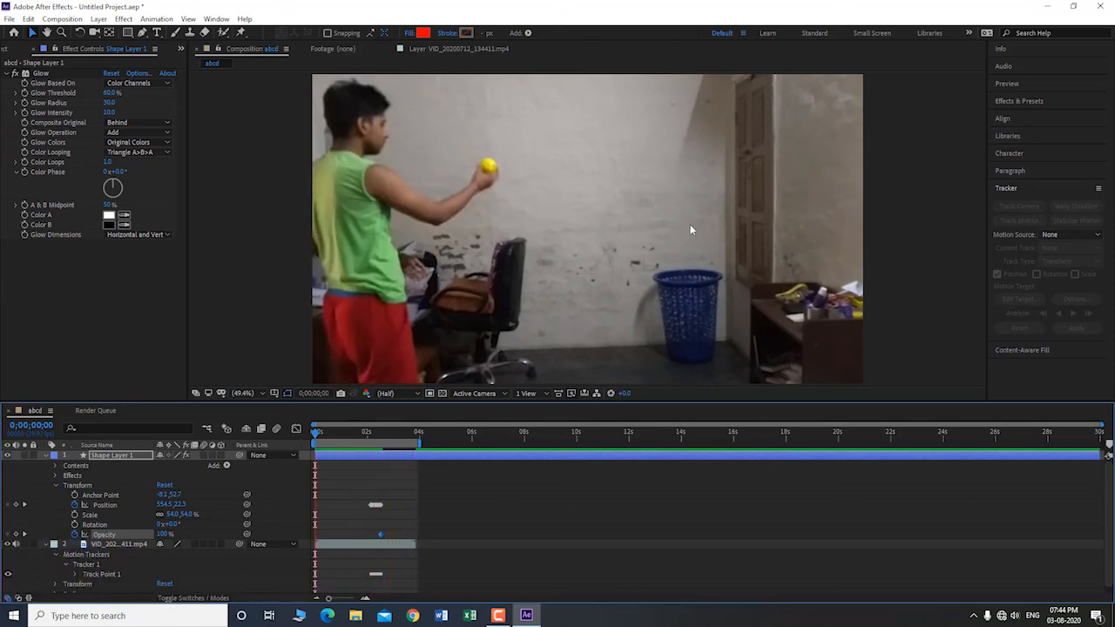
key(space)
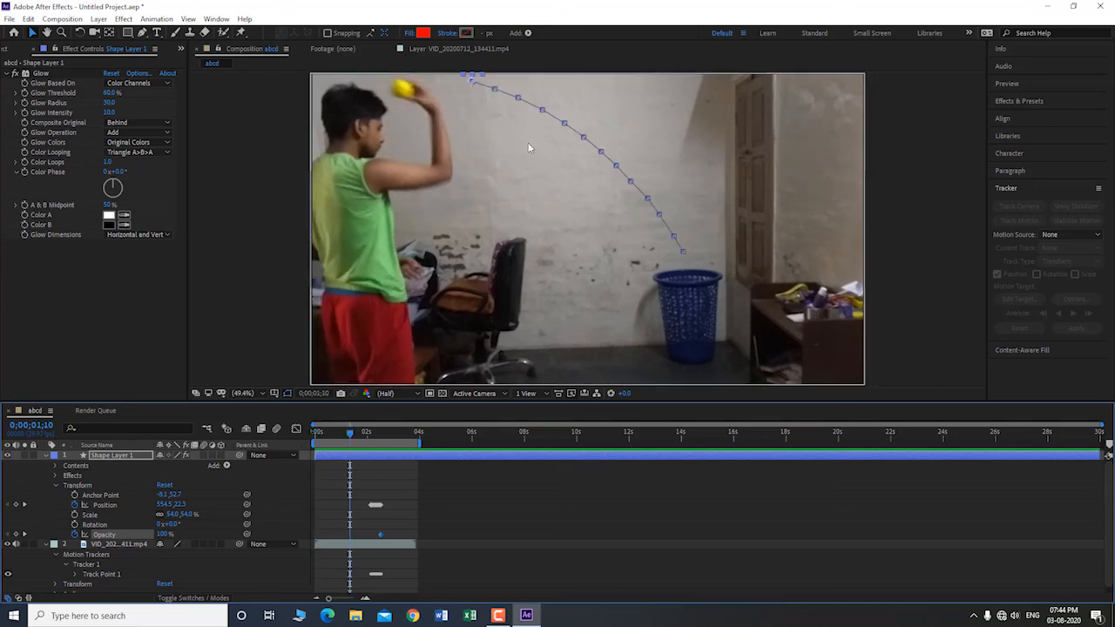